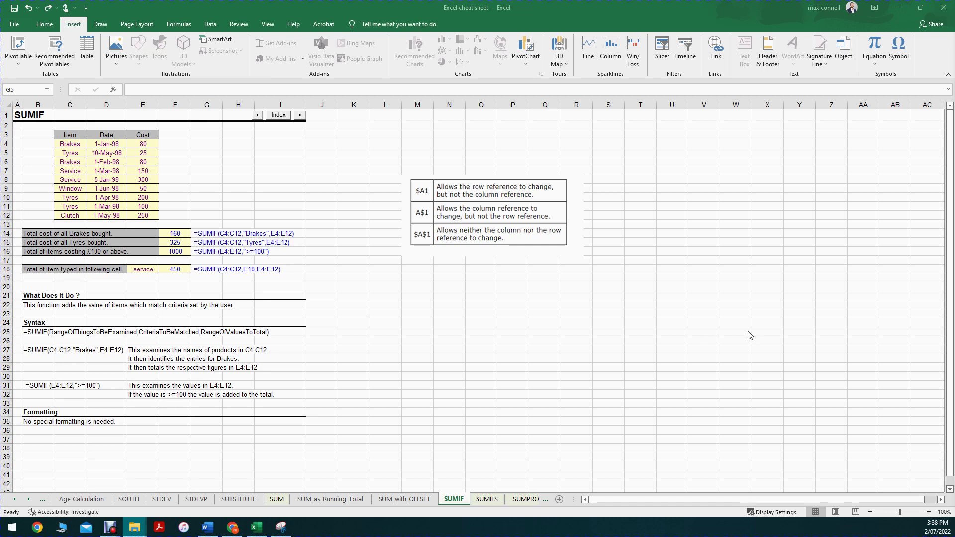
# Examine the SUMIF function's description and the items listed in the example table.
pyautogui.click(189, 146)
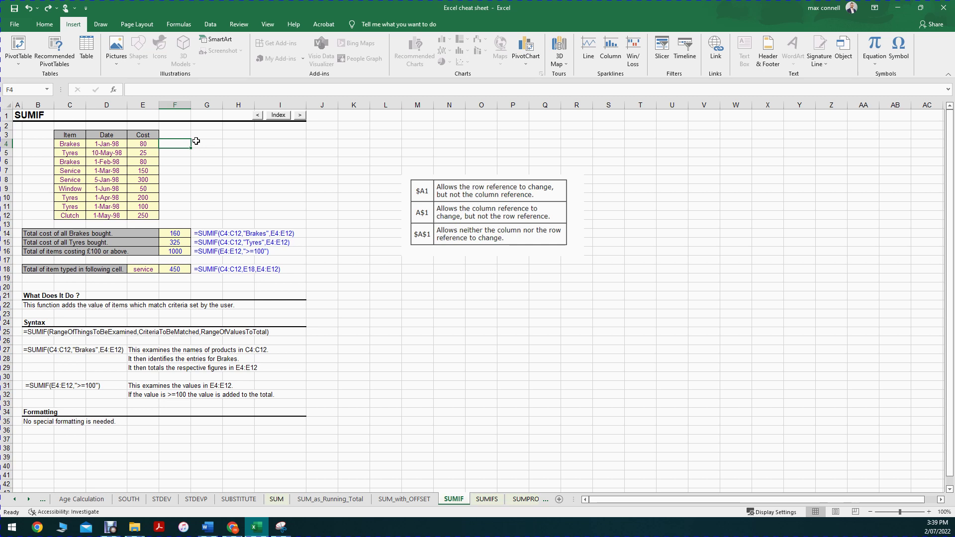
pyautogui.click(33, 305)
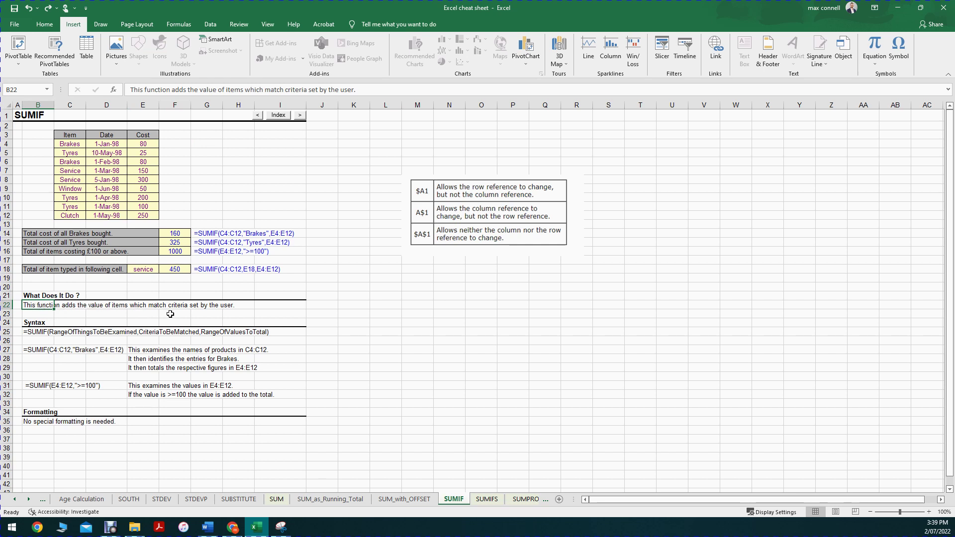
pyautogui.moveTo(282, 305); pyautogui.dragTo(28, 297)
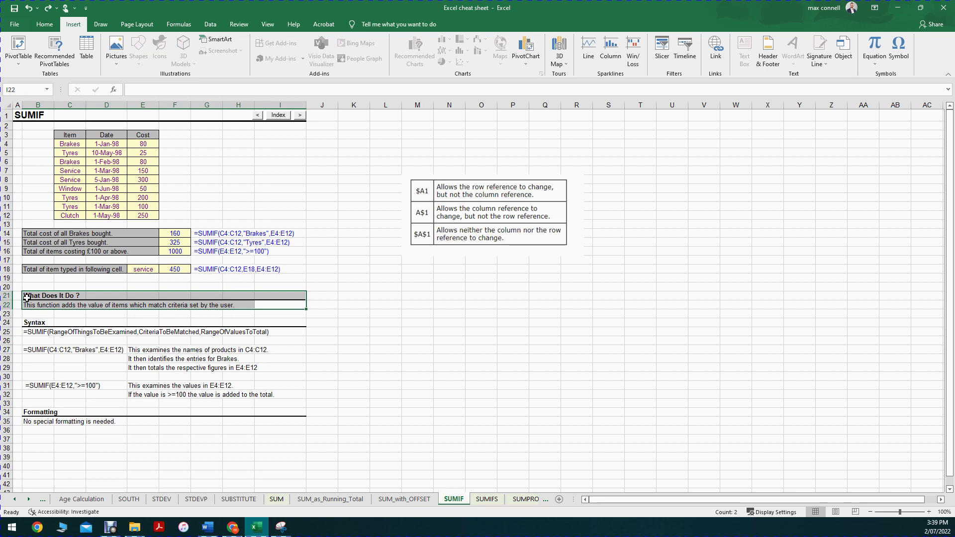
pyautogui.click(76, 151)
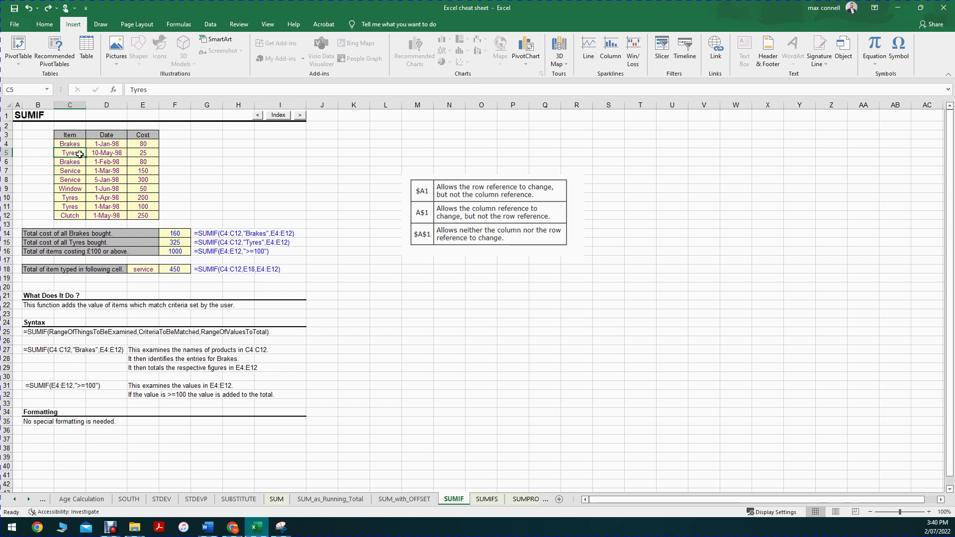
pyautogui.scroll(1, 56, 158)
pyautogui.scroll(1, 56, 158)
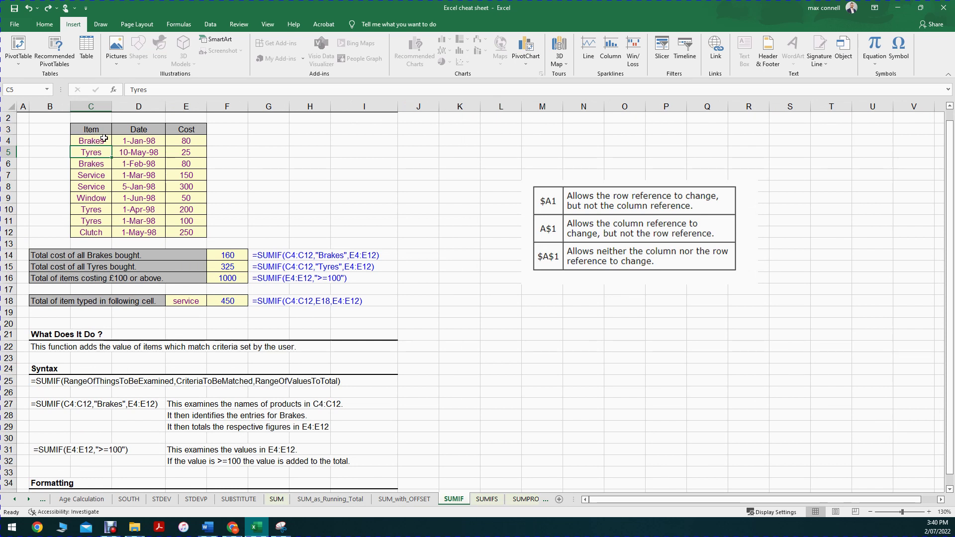
pyautogui.moveTo(89, 128); pyautogui.dragTo(88, 229)
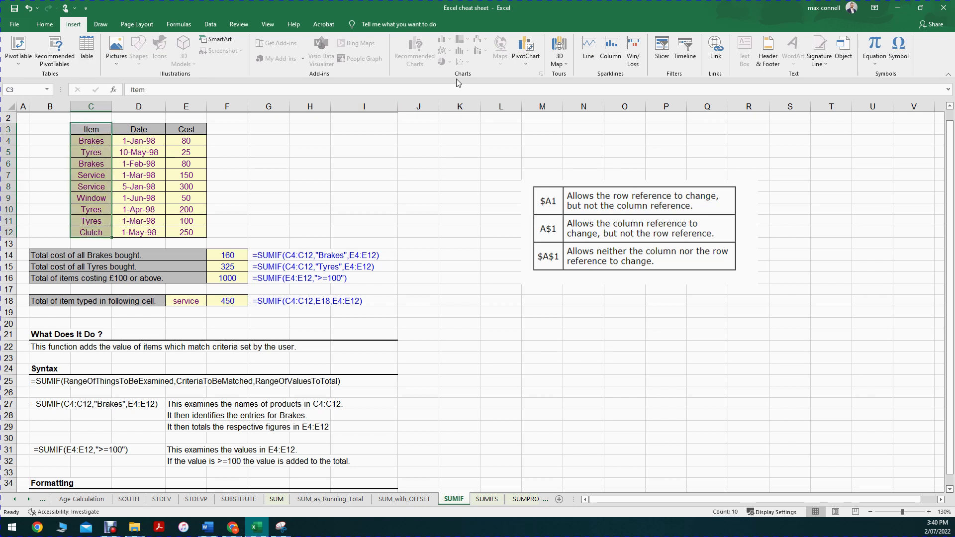
pyautogui.click(296, 199)
pyautogui.click(342, 187)
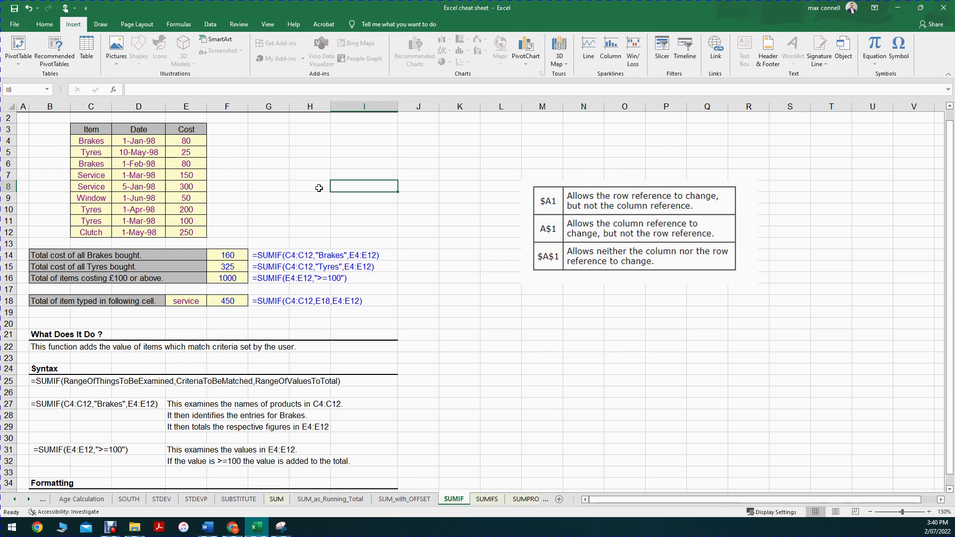
# Set the item criterion in cell E18 to Tyres.
pyautogui.click(186, 299)
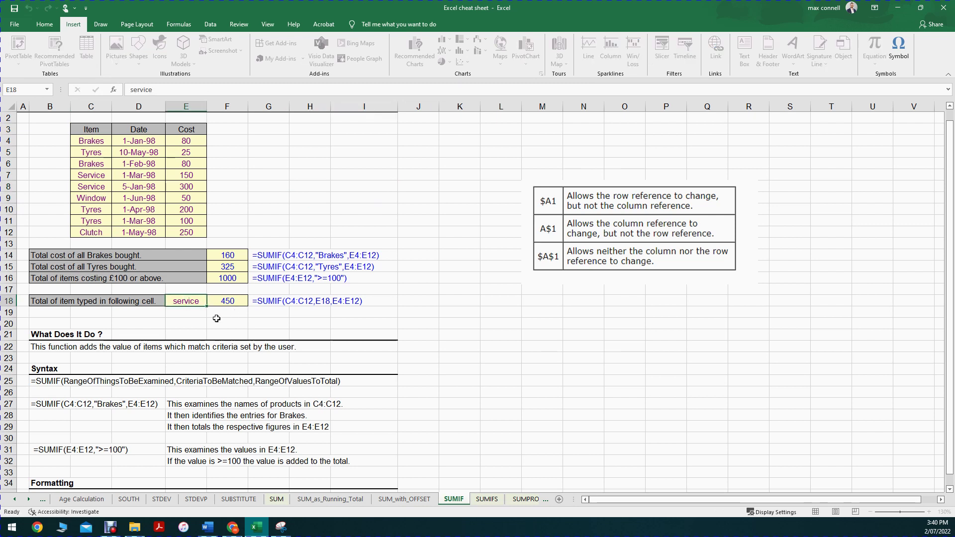
pyautogui.write('Tyres')
pyautogui.press('Return')
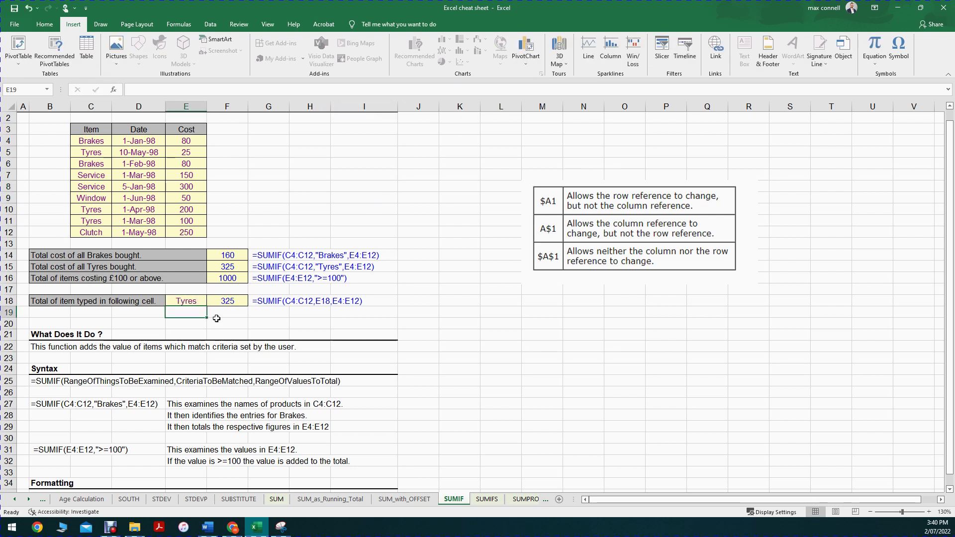
# Add a conditional formatting rule to C4:C12 that highlights cells containing the text held in cell E18.
pyautogui.click(86, 141)
pyautogui.moveTo(84, 187); pyautogui.dragTo(84, 231)
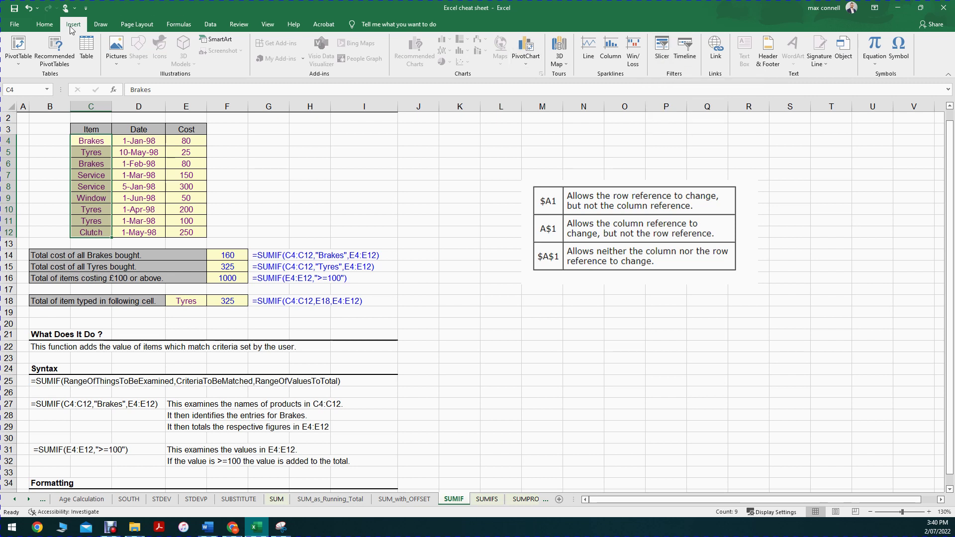
pyautogui.click(45, 24)
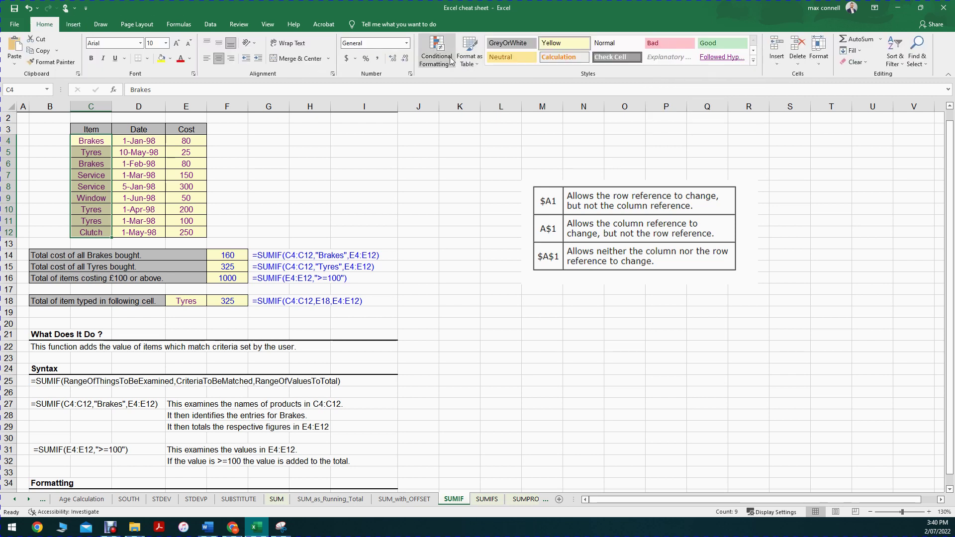
pyautogui.click(437, 50)
pyautogui.moveTo(448, 84)
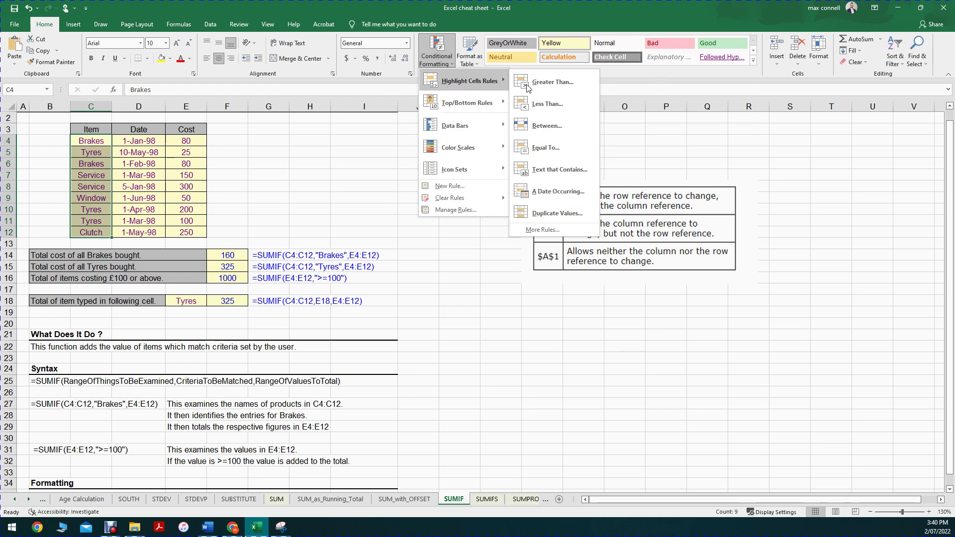
pyautogui.click(551, 169)
pyautogui.click(186, 301)
pyautogui.click(565, 259)
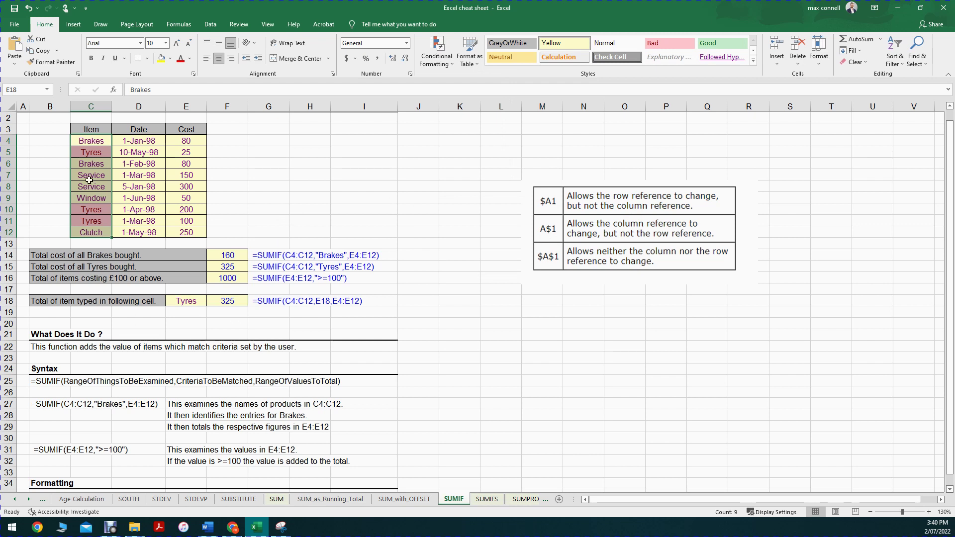
# Compare the criterion in E18 with the highlighted Tyres entries in the Item column.
pyautogui.click(178, 167)
pyautogui.click(195, 302)
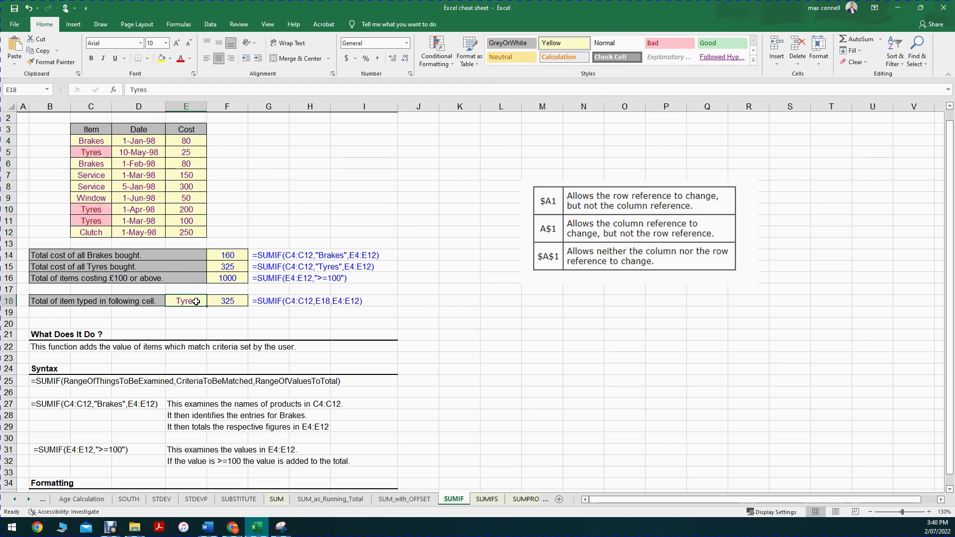
pyautogui.moveTo(90, 142); pyautogui.dragTo(94, 235)
pyautogui.click(99, 160)
pyautogui.click(103, 144)
pyautogui.click(100, 152)
pyautogui.keyDown('ctrl'); pyautogui.click(92, 209); pyautogui.keyUp('ctrl')
pyautogui.keyDown('ctrl'); pyautogui.click(104, 220); pyautogui.keyUp('ctrl')
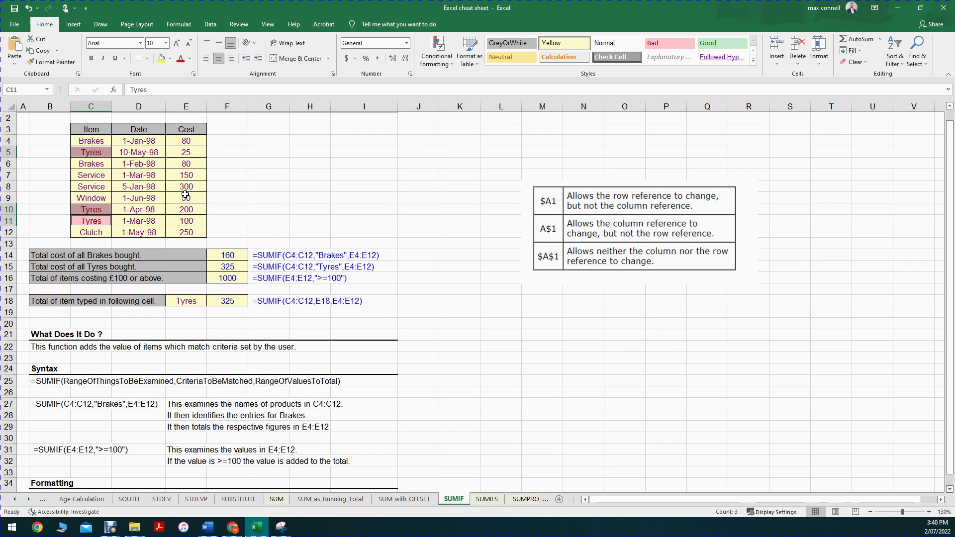
# Inspect the ranges used by the SUMIF formula in F18 and check the sum of the three Tyres costs.
pyautogui.click(225, 301)
pyautogui.doubleClick(225, 301)
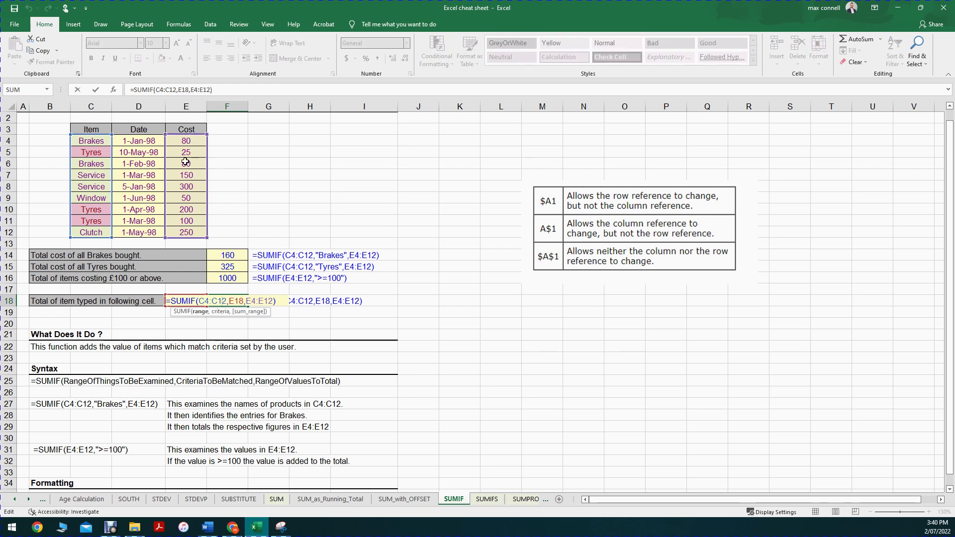
pyautogui.press('Escape')
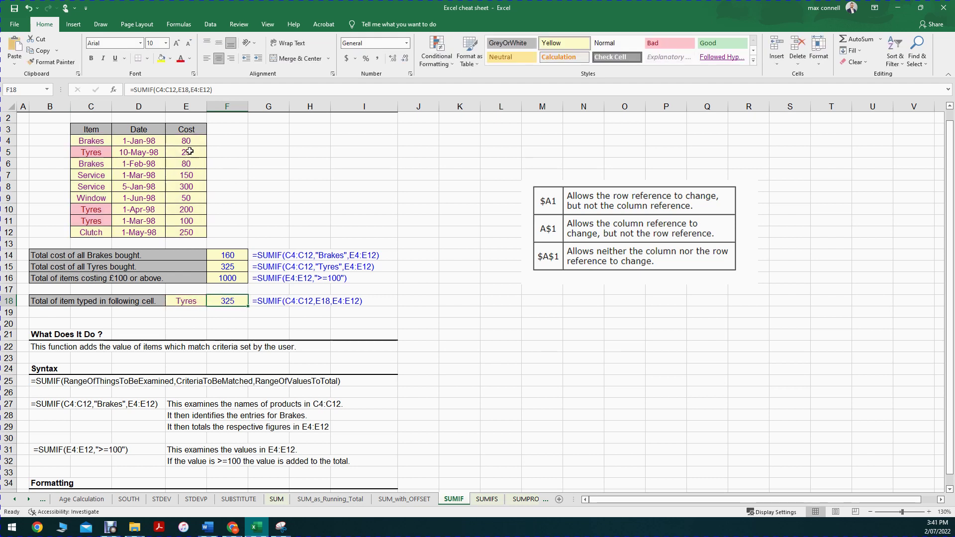
pyautogui.click(189, 151)
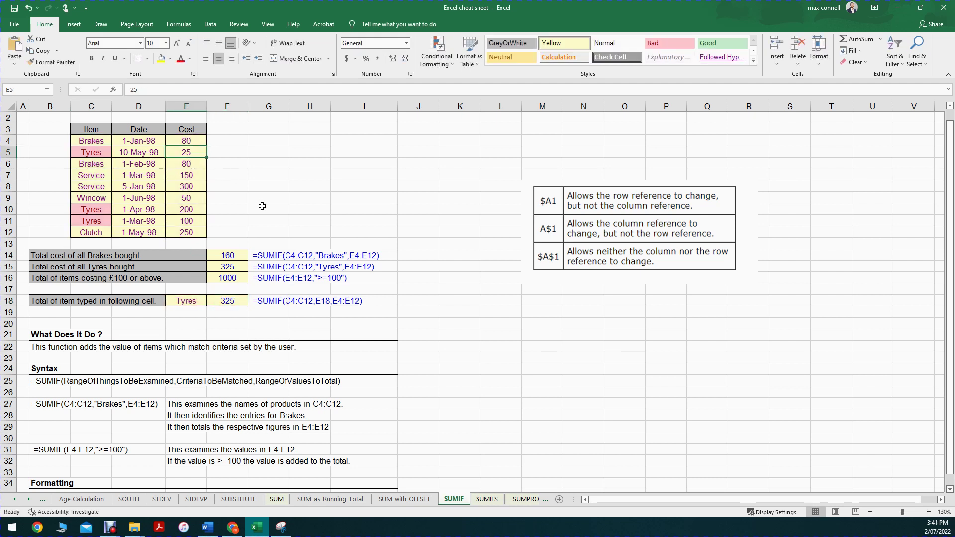
pyautogui.keyDown('ctrl'); pyautogui.click(187, 210); pyautogui.keyUp('ctrl')
pyautogui.keyDown('ctrl'); pyautogui.click(188, 220); pyautogui.keyUp('ctrl')
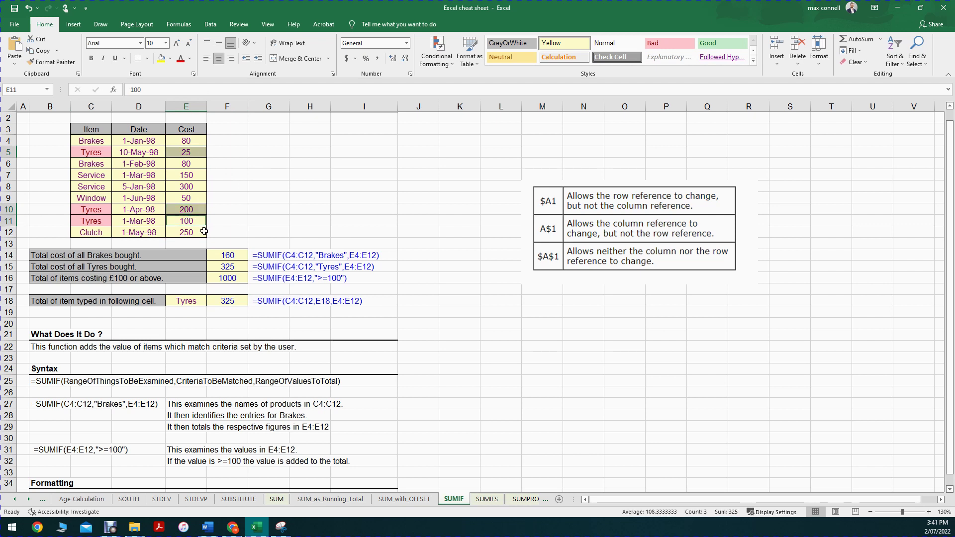
pyautogui.click(251, 215)
# Set the criterion in E18 to Window and check the matching entry in the Item column.
pyautogui.click(179, 303)
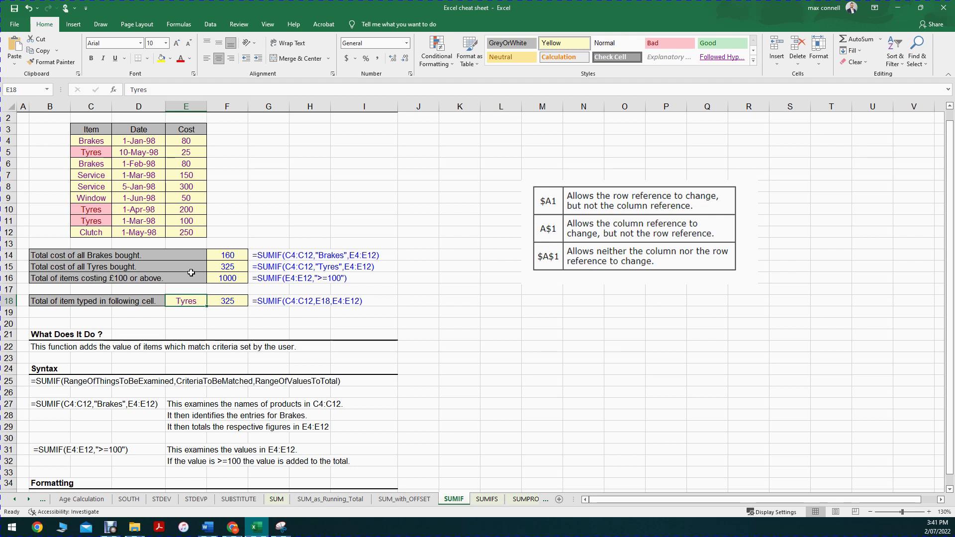
pyautogui.write('Window')
pyautogui.press('Return')
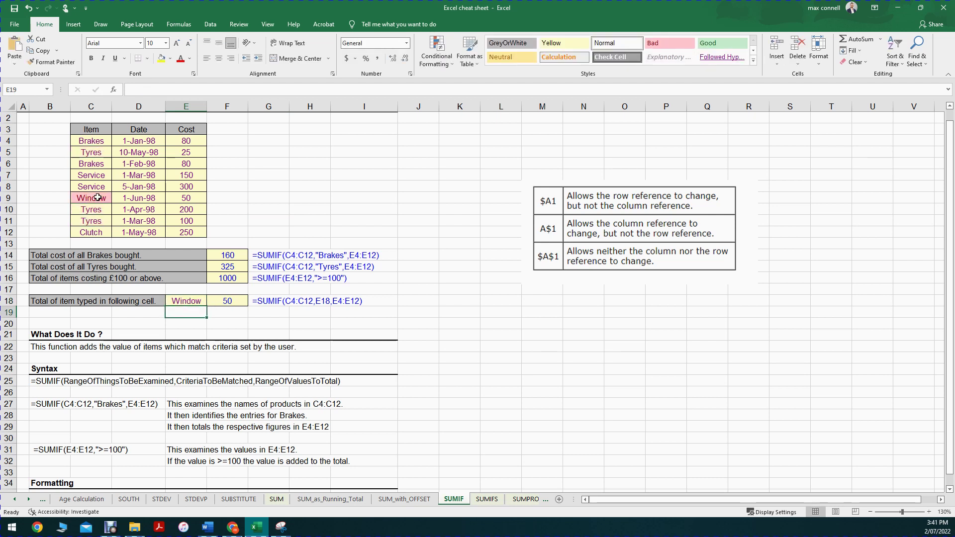
pyautogui.moveTo(91, 142); pyautogui.dragTo(89, 235)
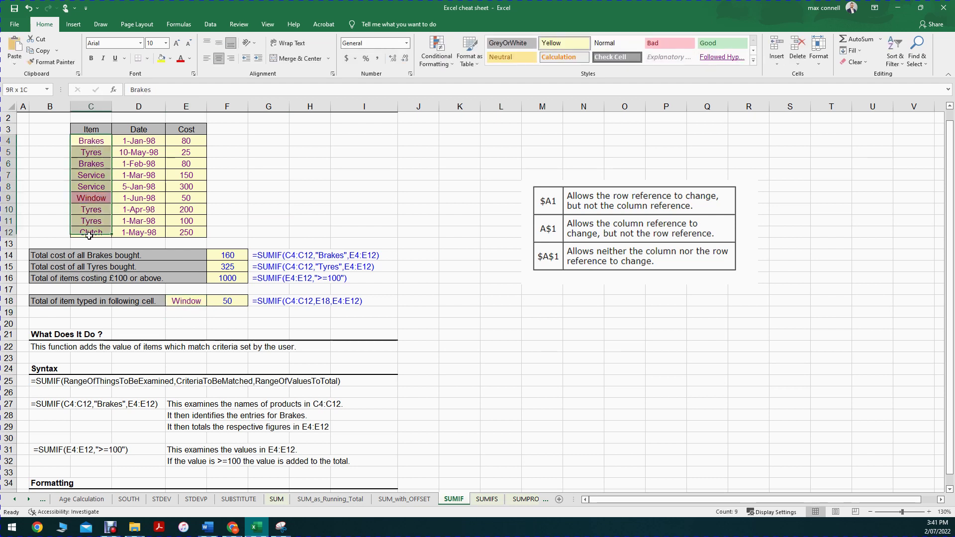
pyautogui.click(93, 197)
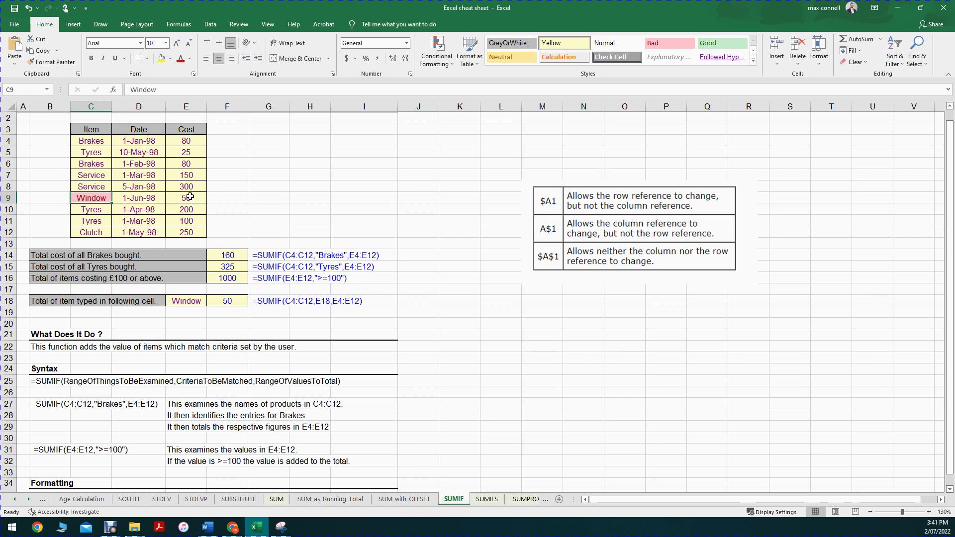
pyautogui.click(277, 209)
# Set the criterion in E18 to Service.
pyautogui.click(178, 298)
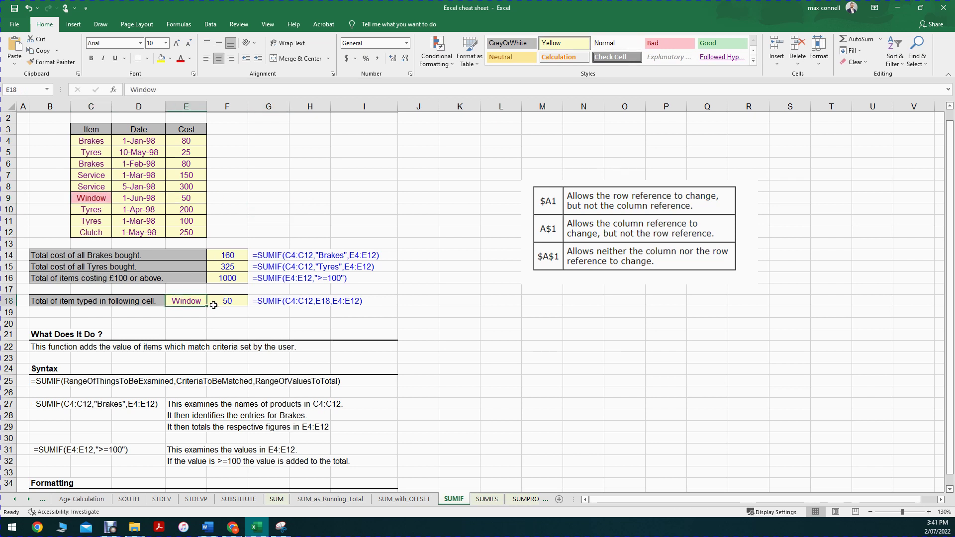
pyautogui.write('Service')
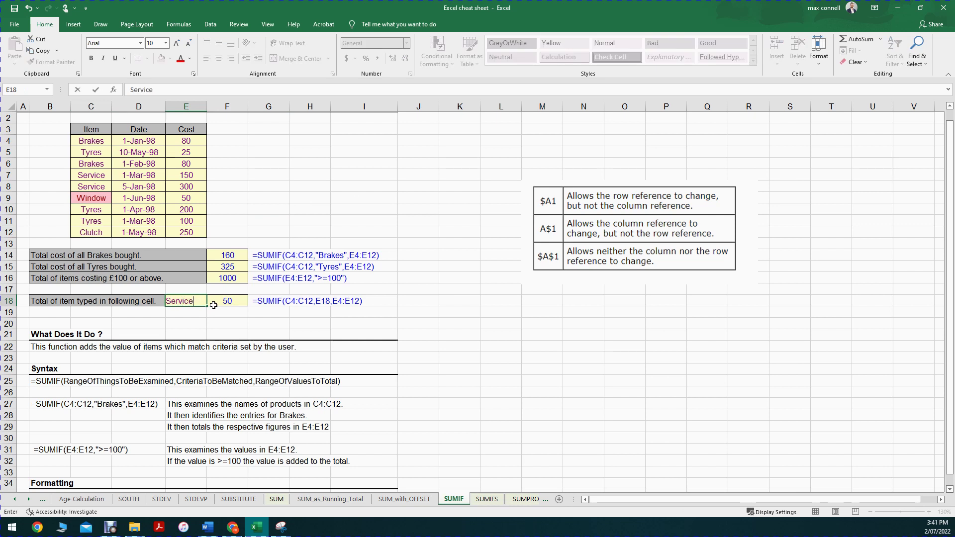
pyautogui.press('Return')
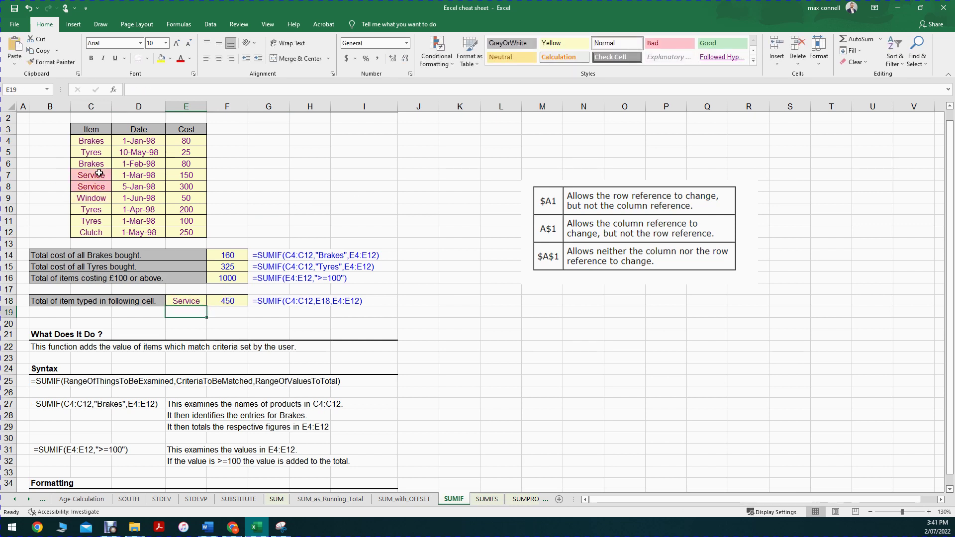
# Inspect the ranges used by the SUMIF formula in F18 and check the Service amounts in the Cost column.
pyautogui.click(184, 298)
pyautogui.doubleClick(210, 307)
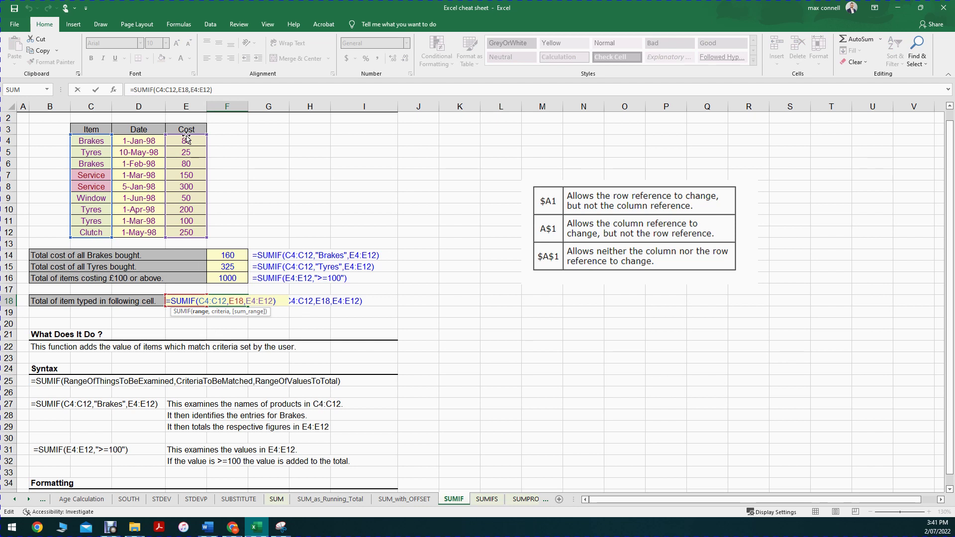
pyautogui.click(240, 173)
pyautogui.press('Escape')
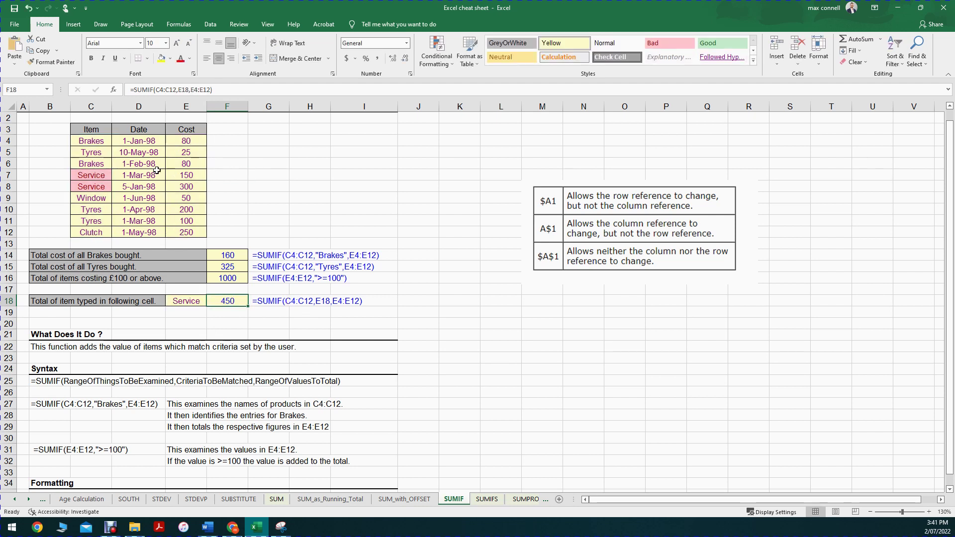
pyautogui.click(184, 173)
pyautogui.keyDown('ctrl'); pyautogui.click(193, 182); pyautogui.keyUp('ctrl')
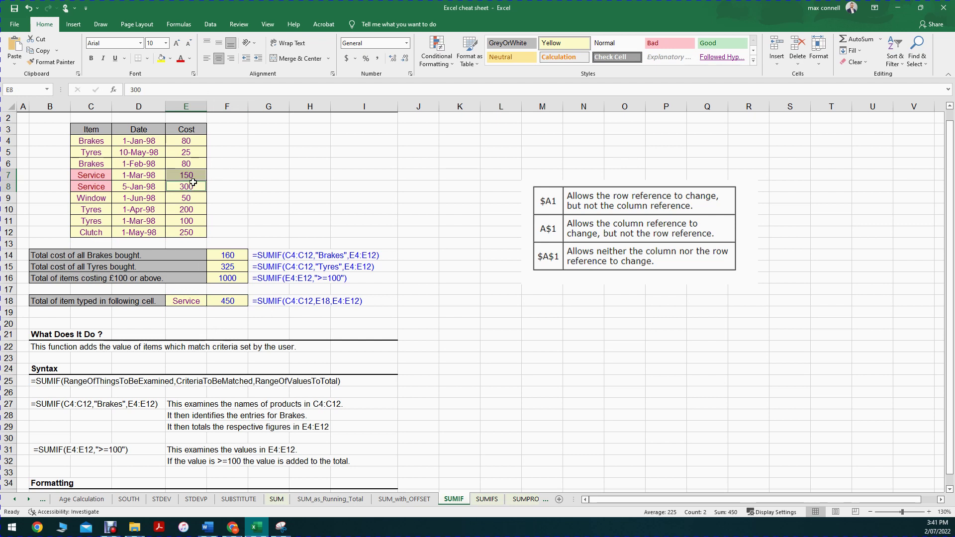
pyautogui.click(269, 162)
pyautogui.moveTo(197, 130); pyautogui.dragTo(189, 233)
pyautogui.scroll(1, 231, 198)
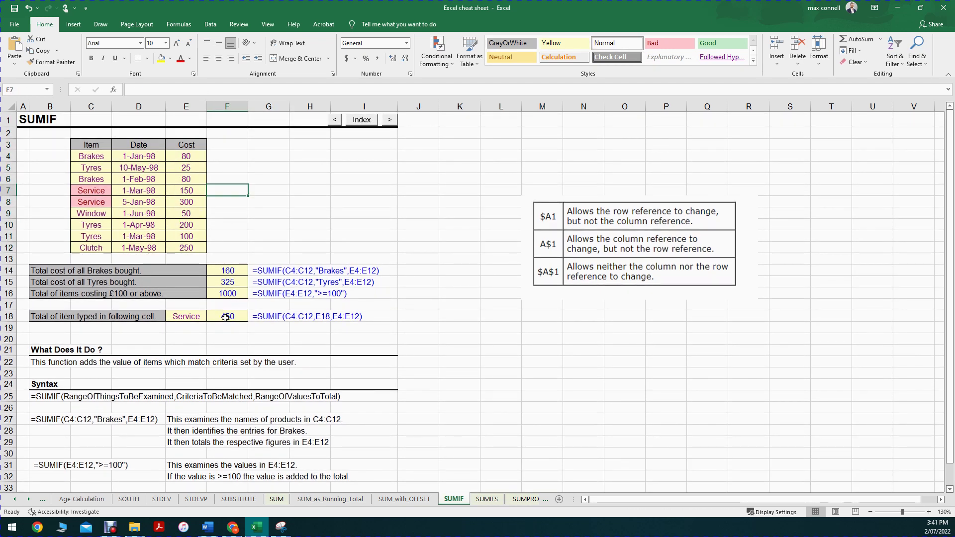
# Enter the formula =RANDBETWEEN(30,150) in cell F4 beside the first Brakes cost.
pyautogui.click(194, 147)
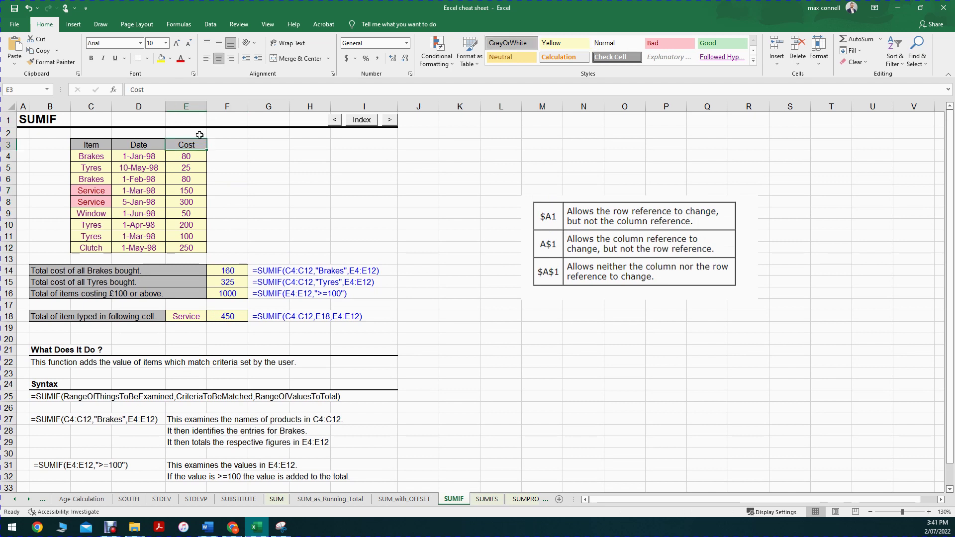
pyautogui.click(230, 156)
pyautogui.write('=r')
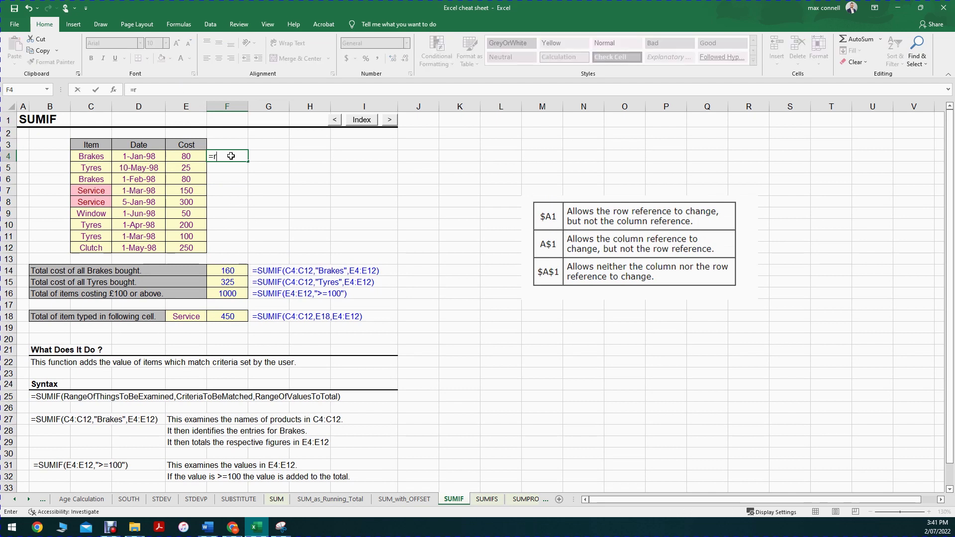
pyautogui.write('andbetween')
pyautogui.press('BackSpace')
pyautogui.write('n')
pyautogui.press('BackSpace')
pyautogui.write('en')
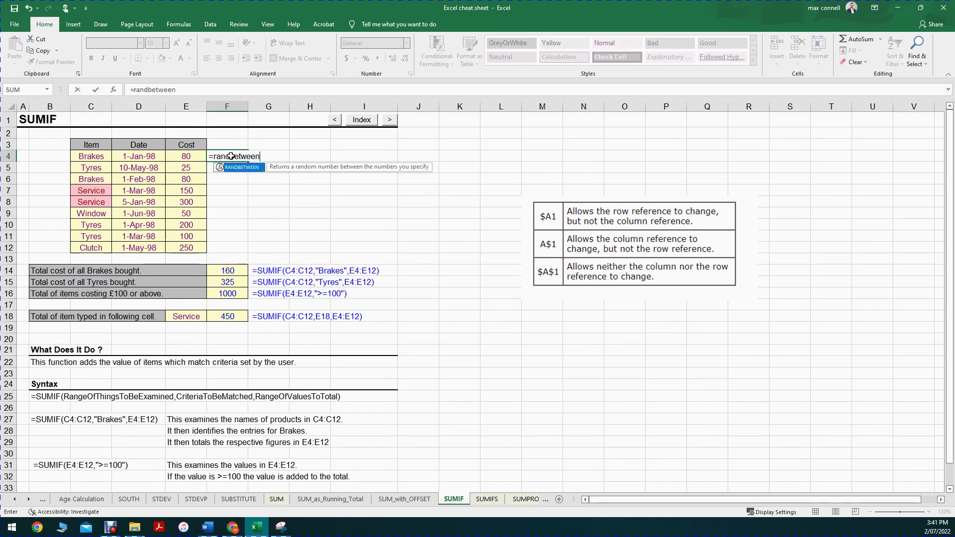
pyautogui.write('(')
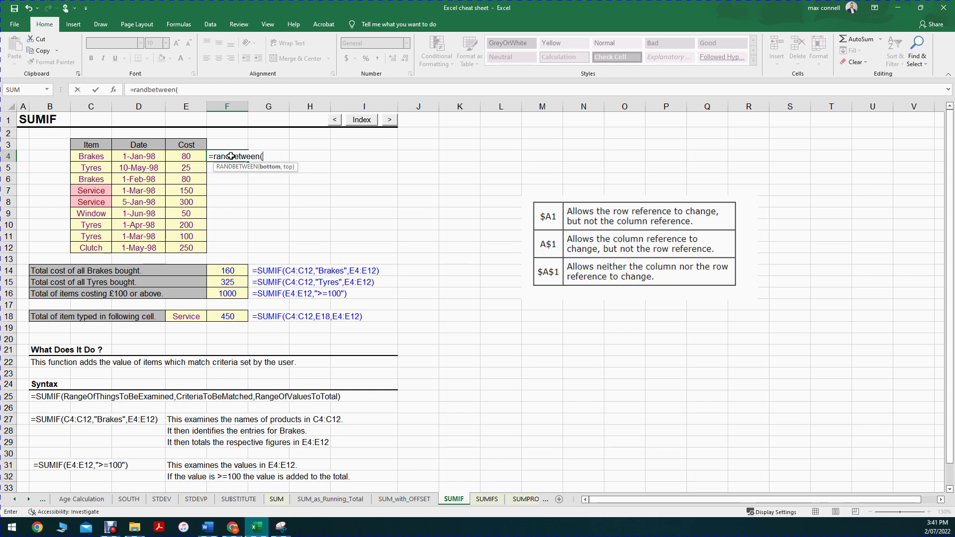
pyautogui.write('30,150)')
pyautogui.press('Return')
# Fill the RANDBETWEEN formula from F4 across row 4 to column L.
pyautogui.press('Up')
pyautogui.hotkey('ctrl', 'c')
pyautogui.moveTo(250, 162); pyautogui.dragTo(546, 173)
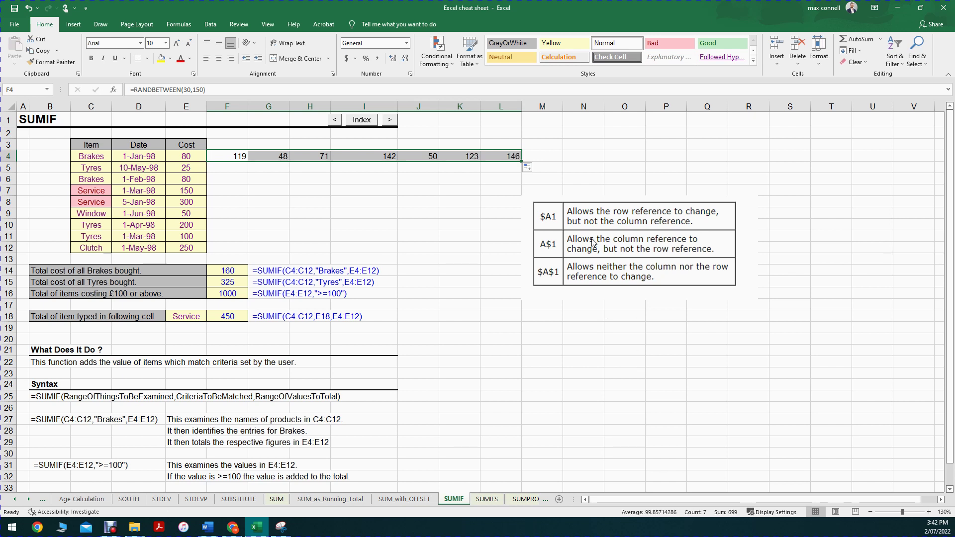
# Fill the RANDBETWEEN formulas in F4:L4 down to row 12.
pyautogui.click(542, 158)
pyautogui.moveTo(228, 155)
pyautogui.mouseDown()
pyautogui.moveTo(463, 155)
pyautogui.moveTo(228, 156)
pyautogui.mouseUp()
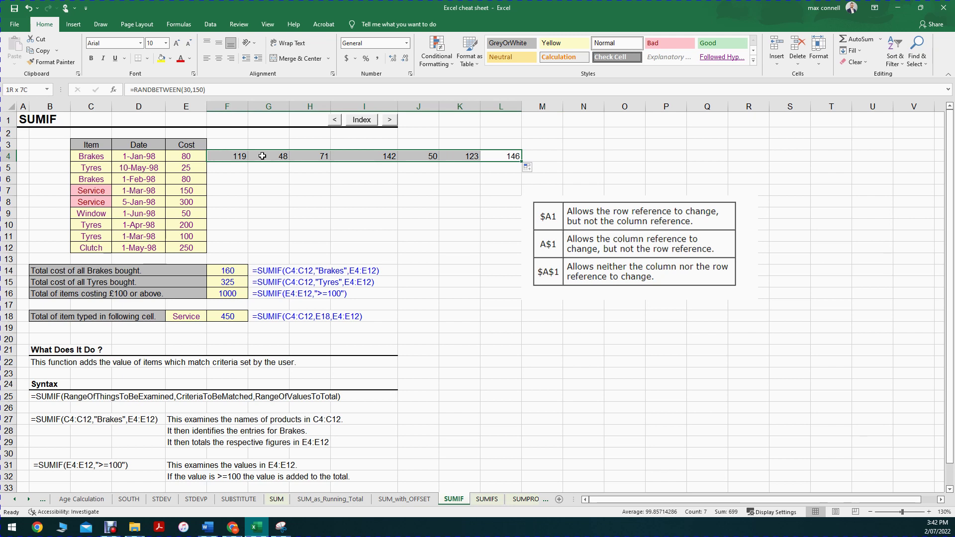
pyautogui.moveTo(518, 157)
pyautogui.mouseDown()
pyautogui.moveTo(514, 249)
pyautogui.moveTo(214, 141)
pyautogui.mouseUp()
# Replace the Cost header in E3 with the date 31/01/2022.
pyautogui.click(204, 143)
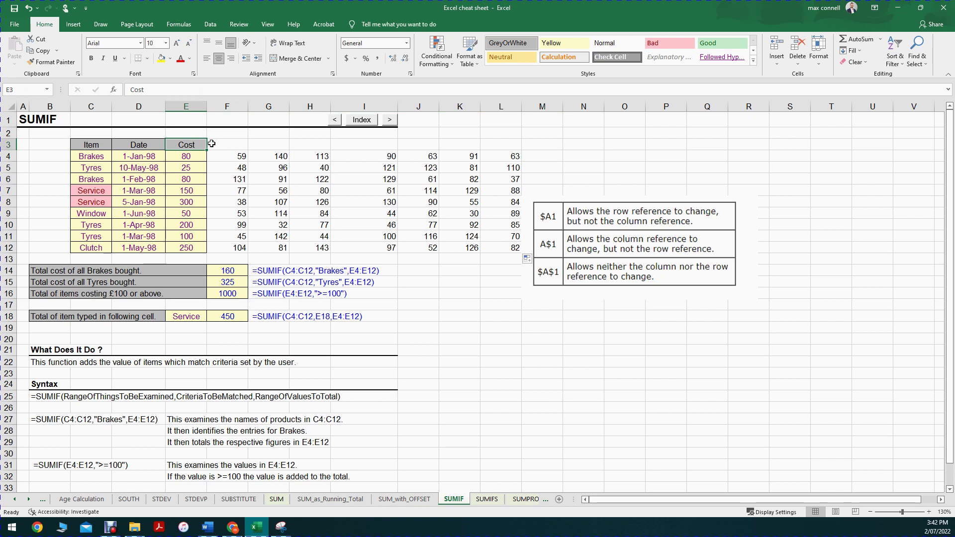
pyautogui.write('31/0')
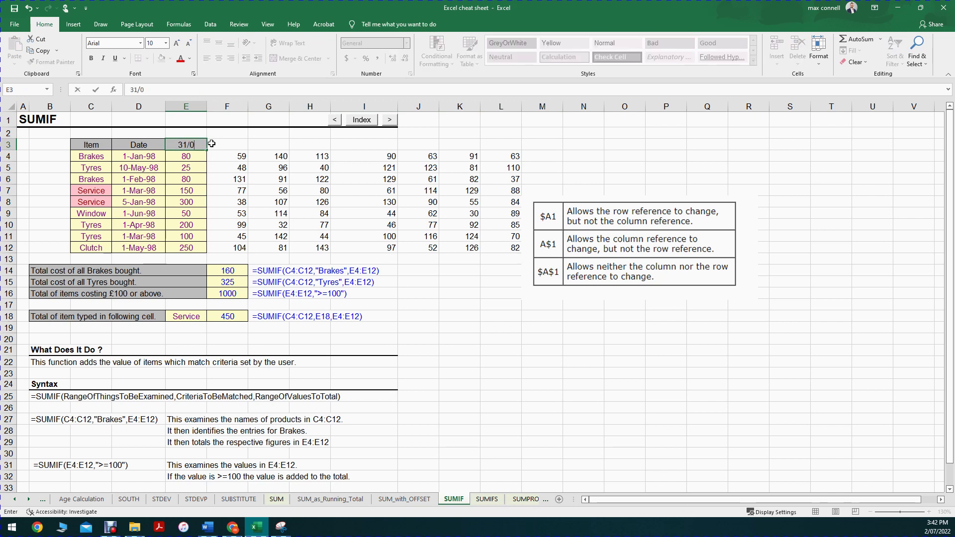
pyautogui.write('1/2022')
pyautogui.press('Return')
pyautogui.press('Up')
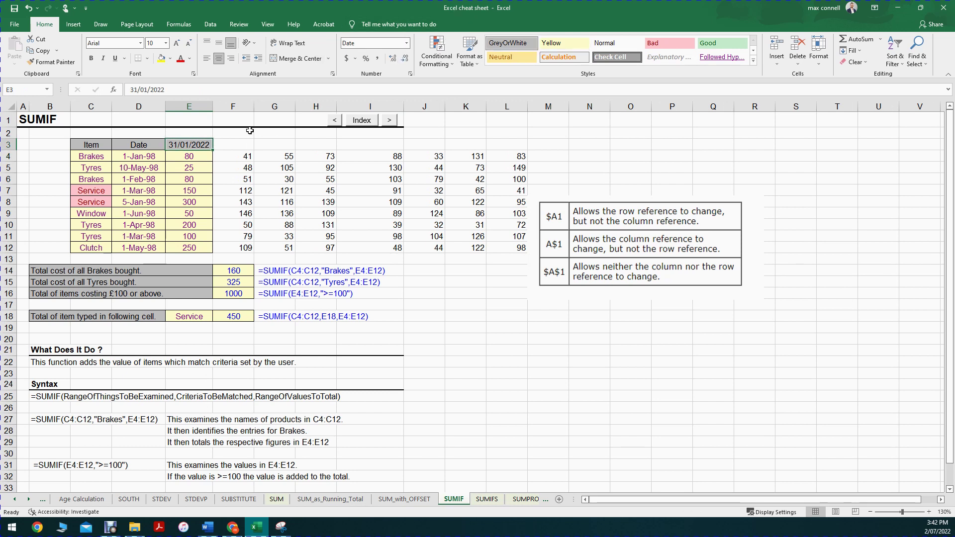
# Format the date in E3 with the 14-Mar-12 date type.
pyautogui.click(407, 43)
pyautogui.click(383, 148)
pyautogui.click(410, 74)
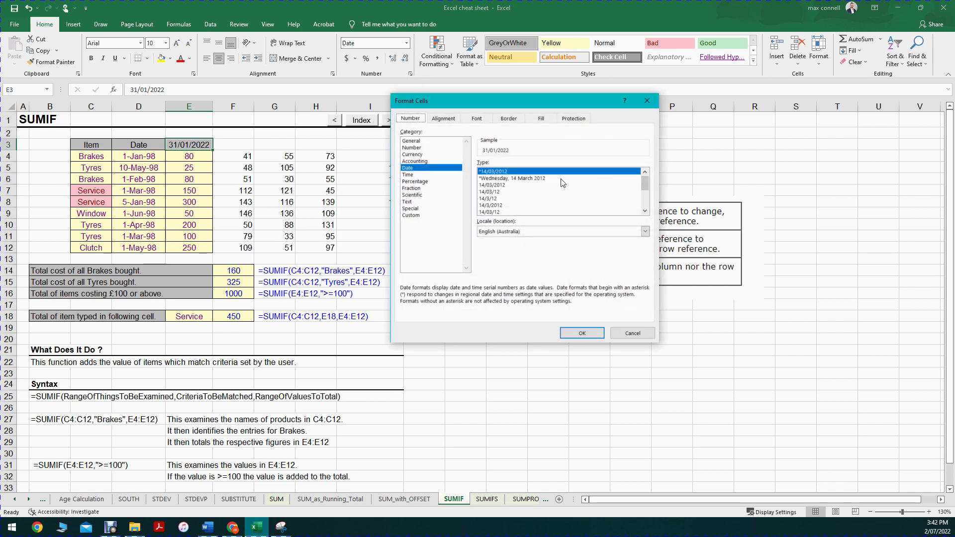
pyautogui.moveTo(641, 185); pyautogui.dragTo(641, 201)
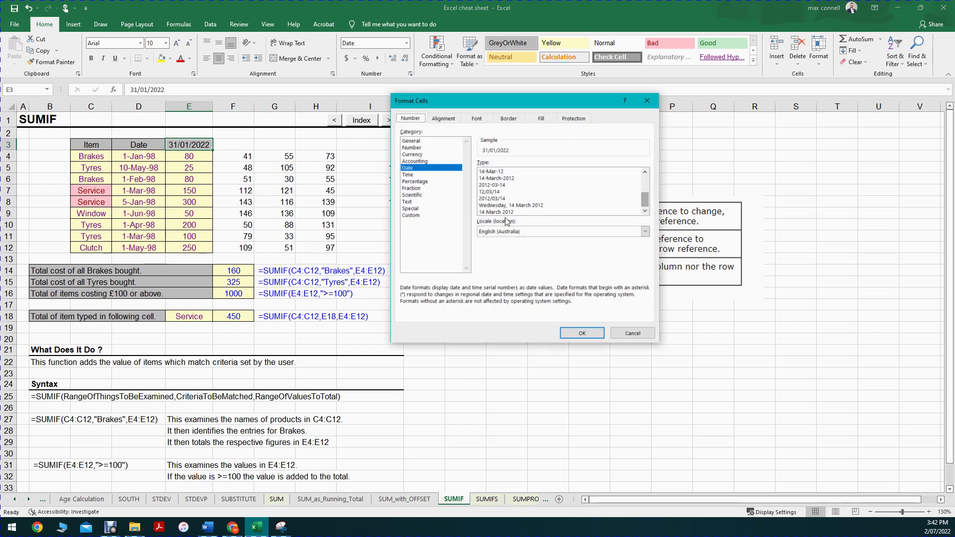
pyautogui.click(498, 213)
pyautogui.click(508, 178)
pyautogui.click(509, 172)
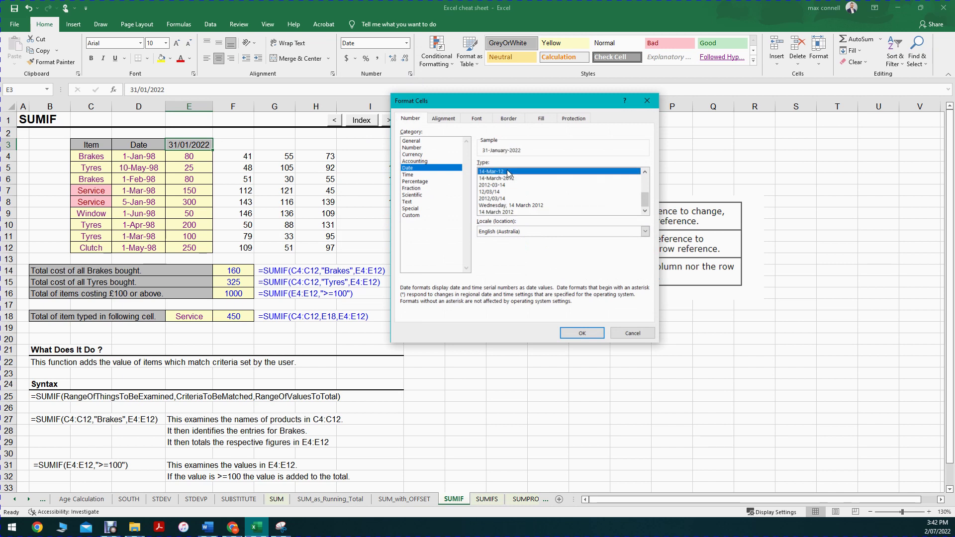
pyautogui.click(582, 333)
# Enter the formula =EOMONTH(E3,1) in F3 as the next month-end header.
pyautogui.click(220, 146)
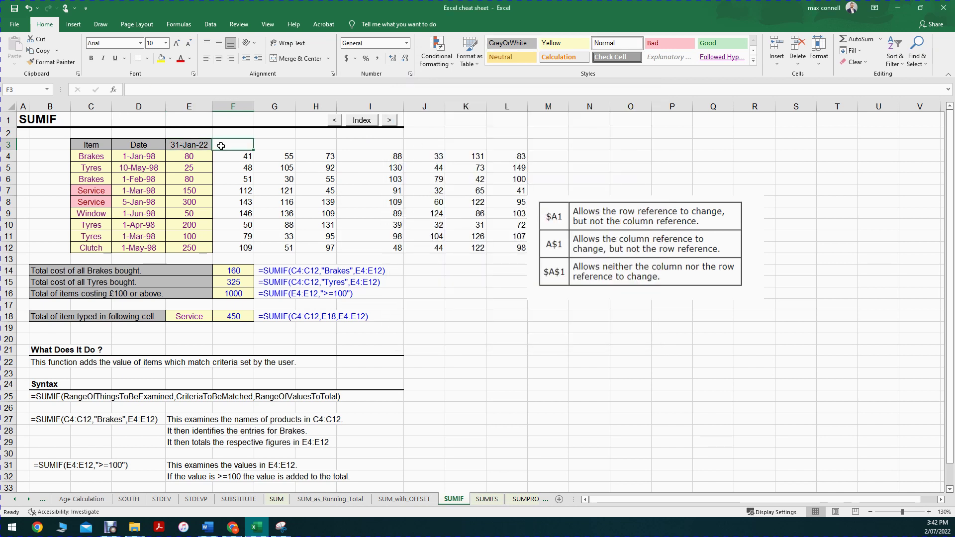
pyautogui.write('=eomonth')
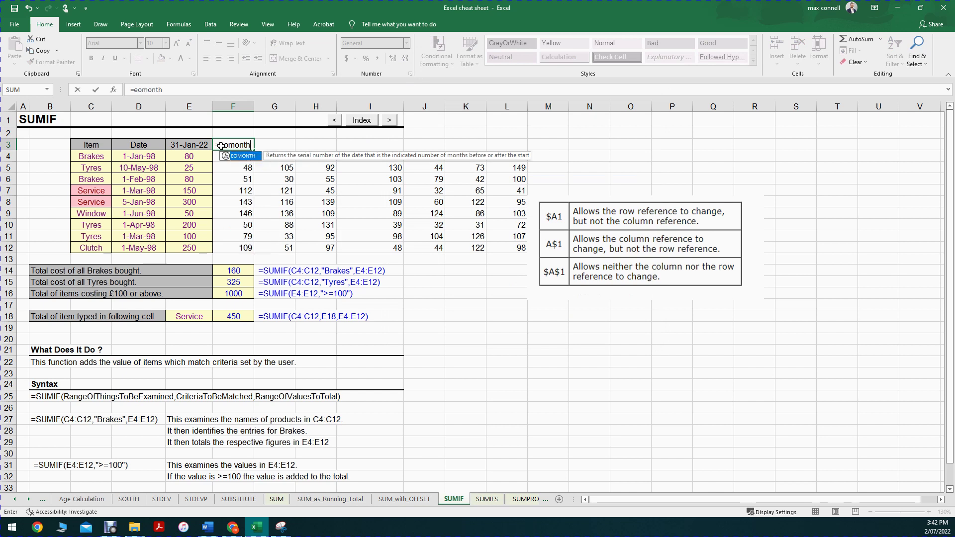
pyautogui.write('(e3,1)')
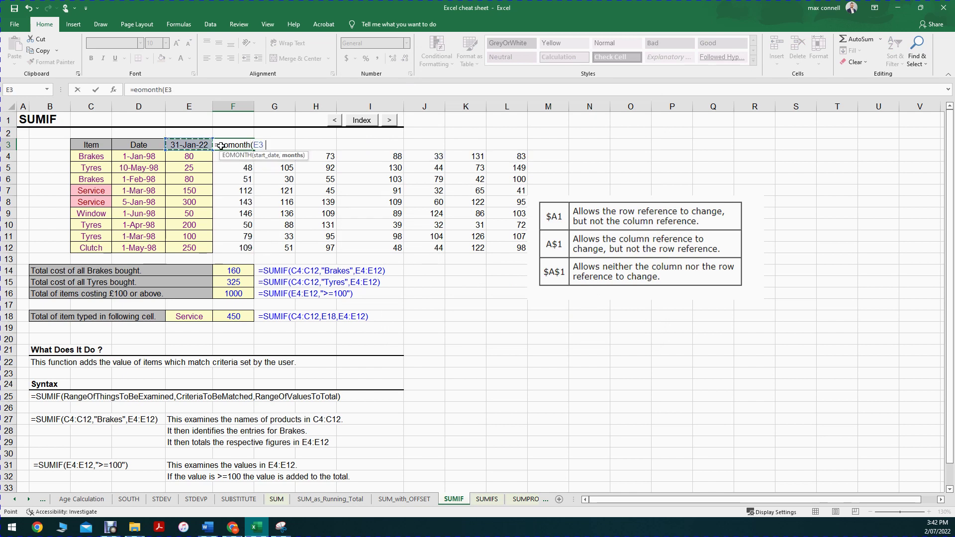
pyautogui.press('Return')
pyautogui.click(221, 146)
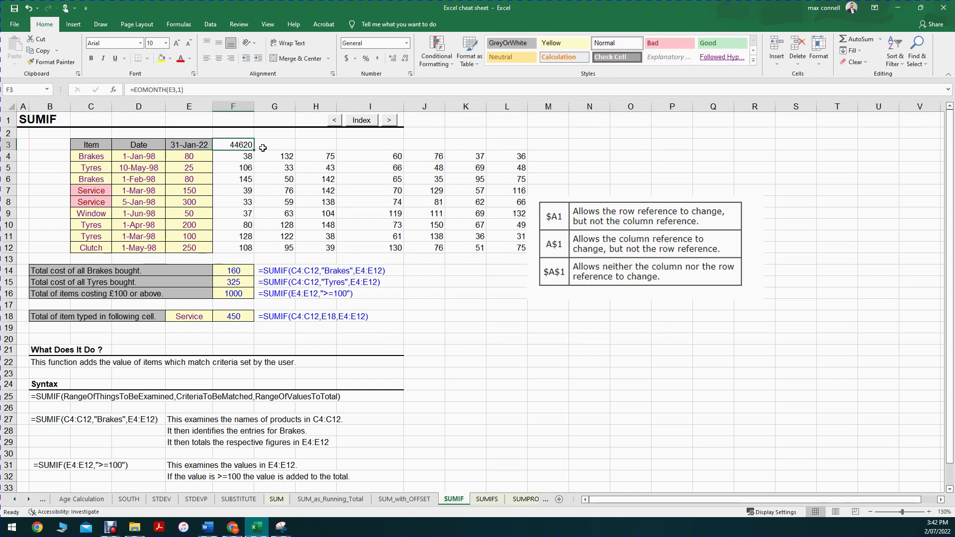
# Copy the formatting of E3:E12 across the table through column N with Format Painter.
pyautogui.click(183, 145)
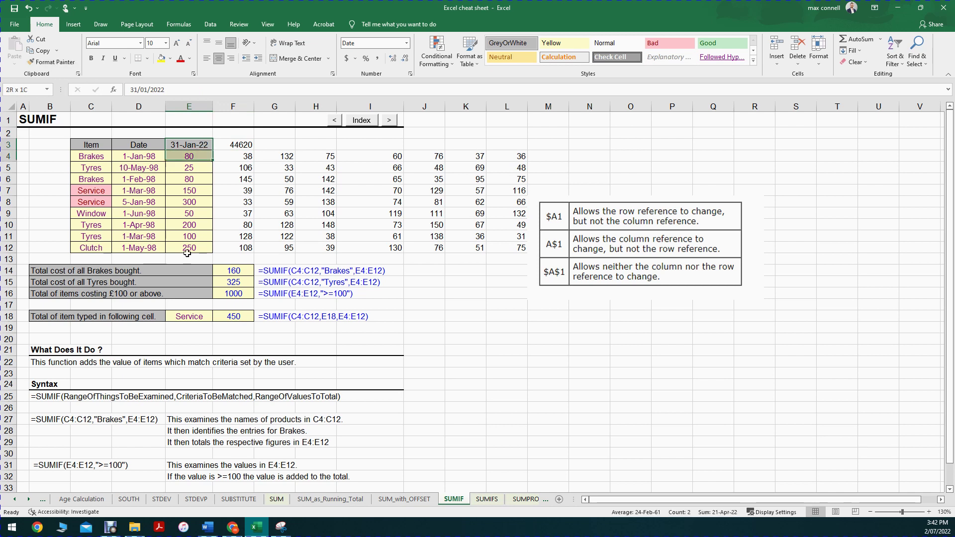
pyautogui.hotkey('ctrl', 'shift', 'Down')
pyautogui.doubleClick(56, 65)
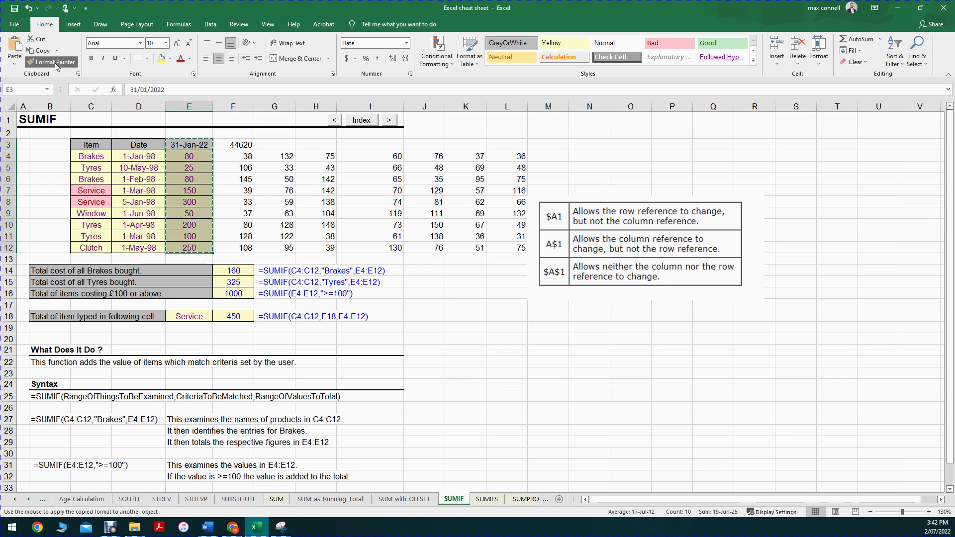
pyautogui.hotkey('shift', 'Right')
pyautogui.hotkey('shift', 'Right')
pyautogui.hotkey('shift', 'Right')
pyautogui.hotkey('shift', 'Right')
pyautogui.hotkey('shift', 'Right')
pyautogui.hotkey('shift', 'Right')
pyautogui.hotkey('shift', 'Right')
pyautogui.hotkey('shift', 'Right')
pyautogui.hotkey('shift', 'Right')
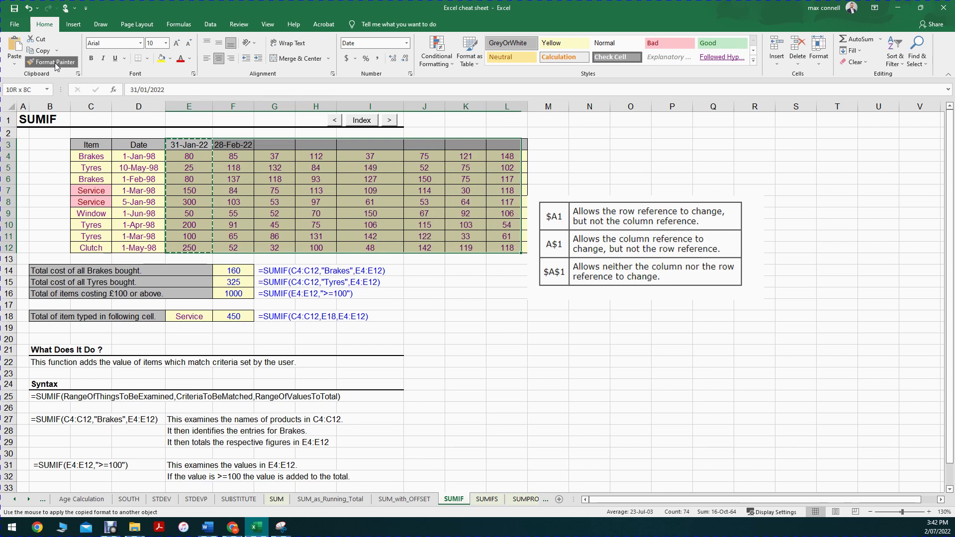
pyautogui.click(55, 62)
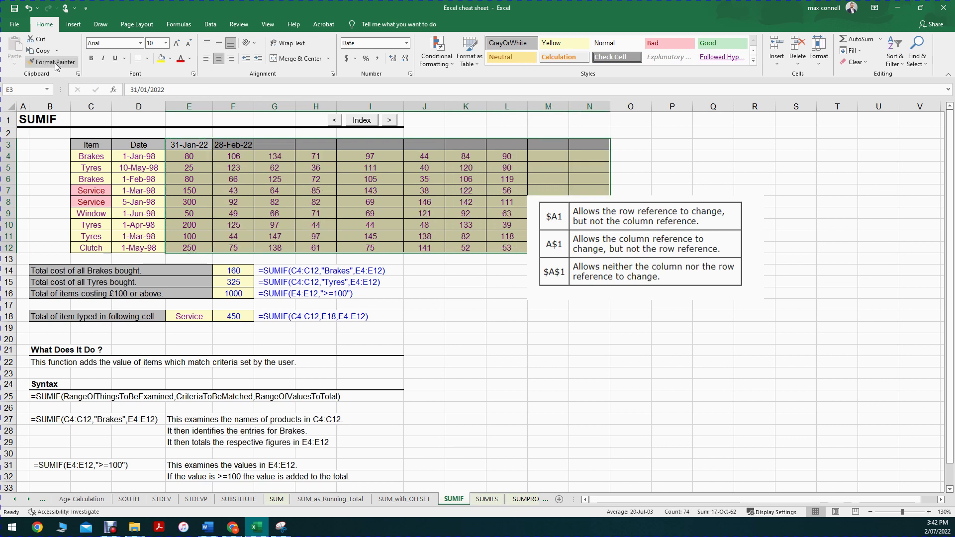
# Fill the EOMONTH formula from F3 across the header row to K3.
pyautogui.click(244, 144)
pyautogui.moveTo(373, 145); pyautogui.dragTo(480, 148)
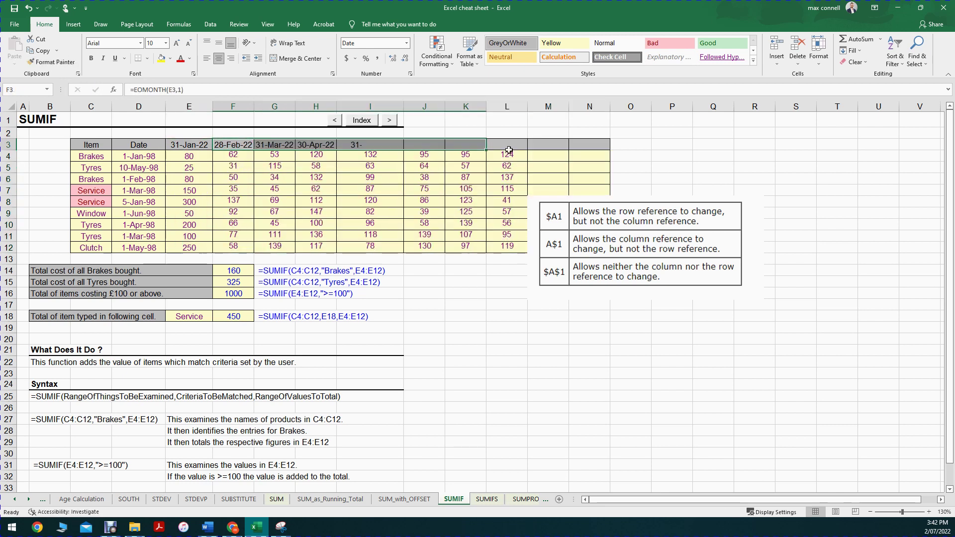
pyautogui.click(317, 157)
# Give columns E to L one equal, narrower width, undoing the attempt to autofit them.
pyautogui.moveTo(189, 107); pyautogui.dragTo(485, 108)
pyautogui.doubleClick(486, 108)
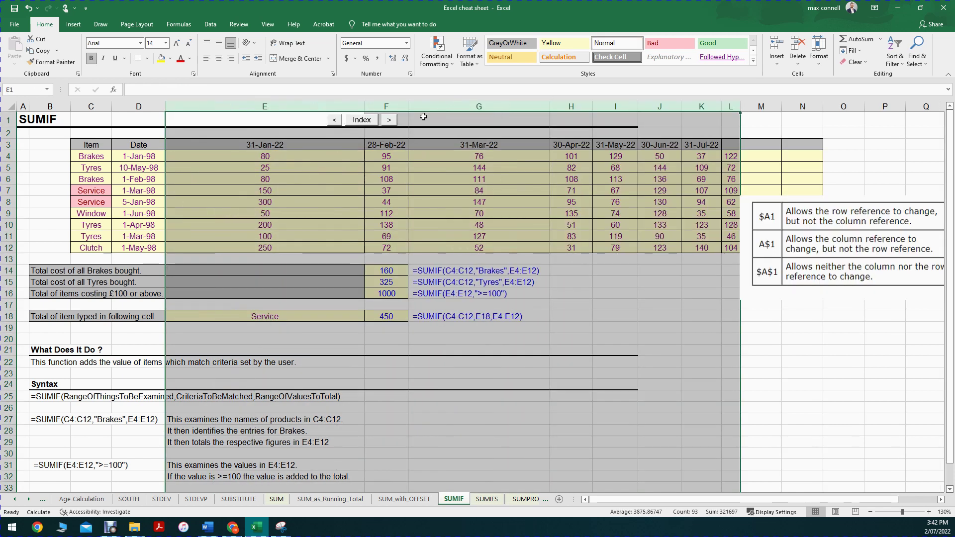
pyautogui.hotkey('ctrl', 'z')
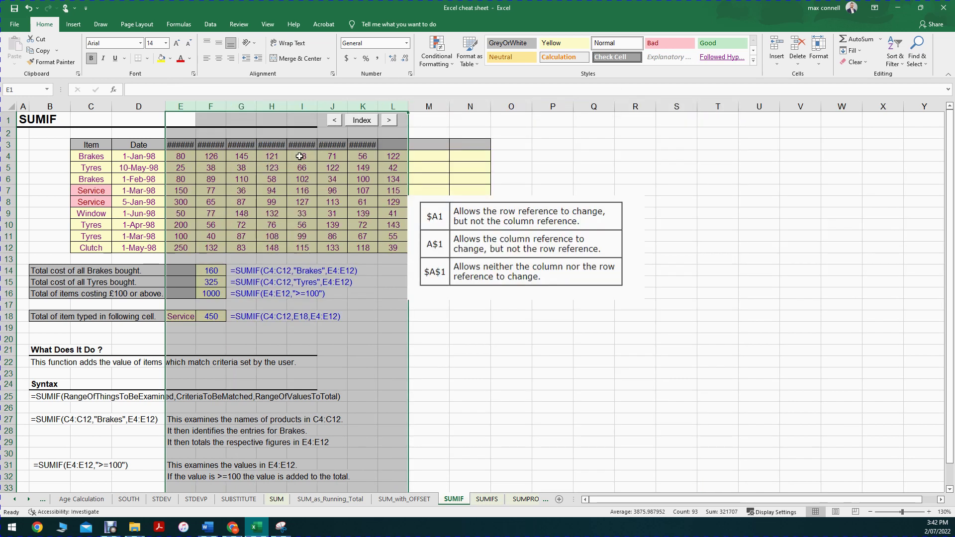
pyautogui.hotkey('ctrl', 'z')
# Reduce the font size of the date headers in E3:L3 so they fit the columns.
pyautogui.moveTo(184, 144); pyautogui.dragTo(462, 147)
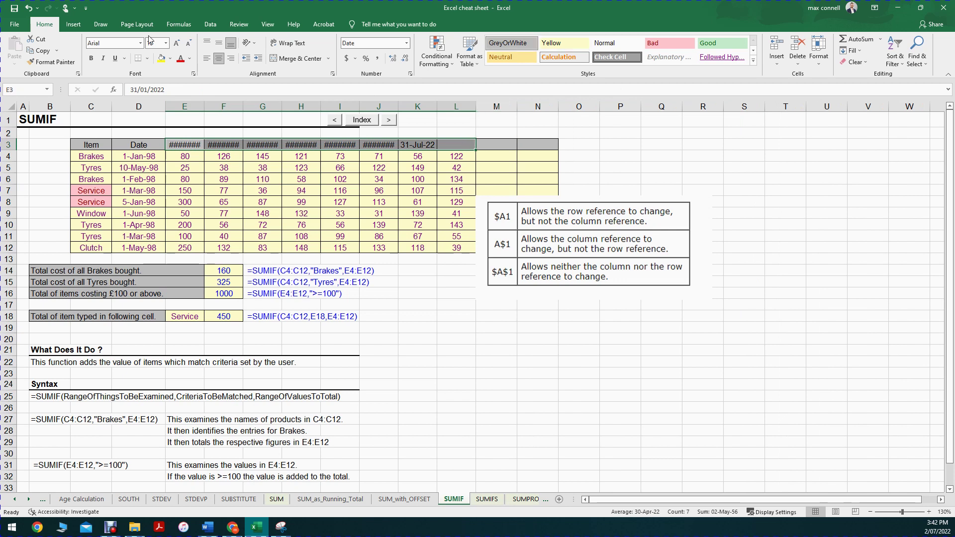
pyautogui.click(188, 42)
pyautogui.click(311, 179)
pyautogui.click(379, 179)
# Copy the month-end header formula from K3 into L3.
pyautogui.click(418, 146)
pyautogui.hotkey('ctrl', 'c')
pyautogui.click(452, 145)
pyautogui.hotkey('ctrl', 'v')
pyautogui.click(341, 190)
pyautogui.press('Escape')
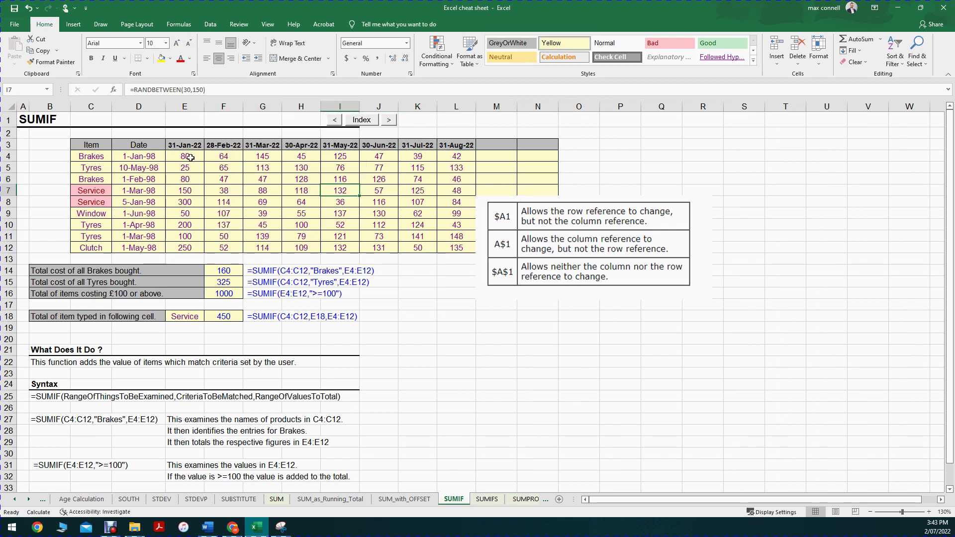
# Convert the amounts in E4:L12 to fixed numbers by pasting them over themselves as values.
pyautogui.moveTo(180, 157); pyautogui.dragTo(456, 247)
pyautogui.hotkey('ctrl', 'c')
pyautogui.hotkey('ctrl', 'alt', 'v')
pyautogui.click(445, 186)
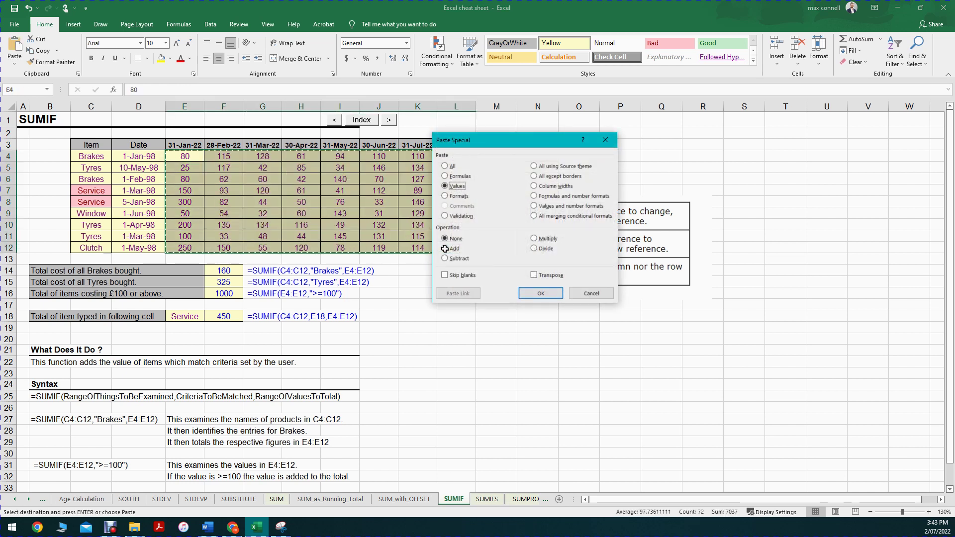
pyautogui.click(541, 293)
pyautogui.click(466, 217)
pyautogui.click(451, 200)
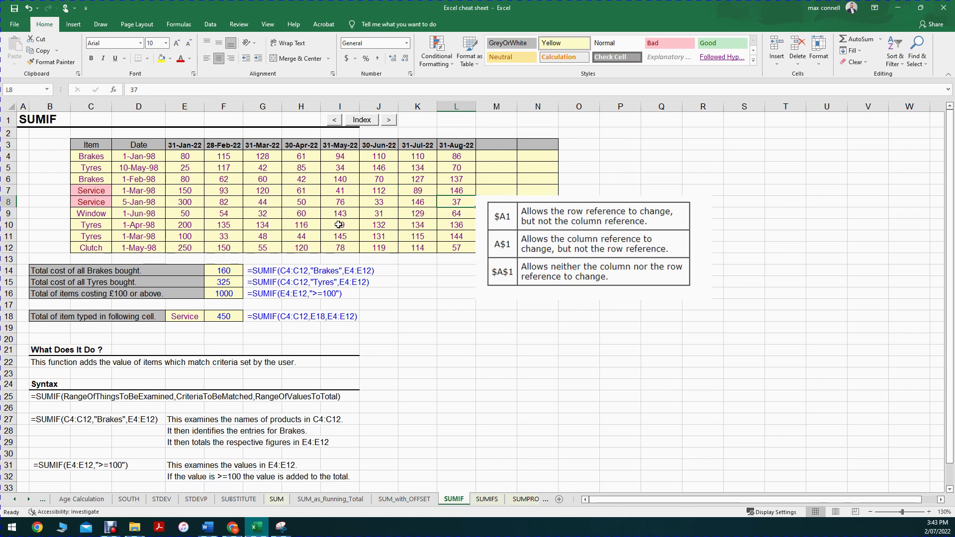
pyautogui.moveTo(182, 153); pyautogui.dragTo(429, 256)
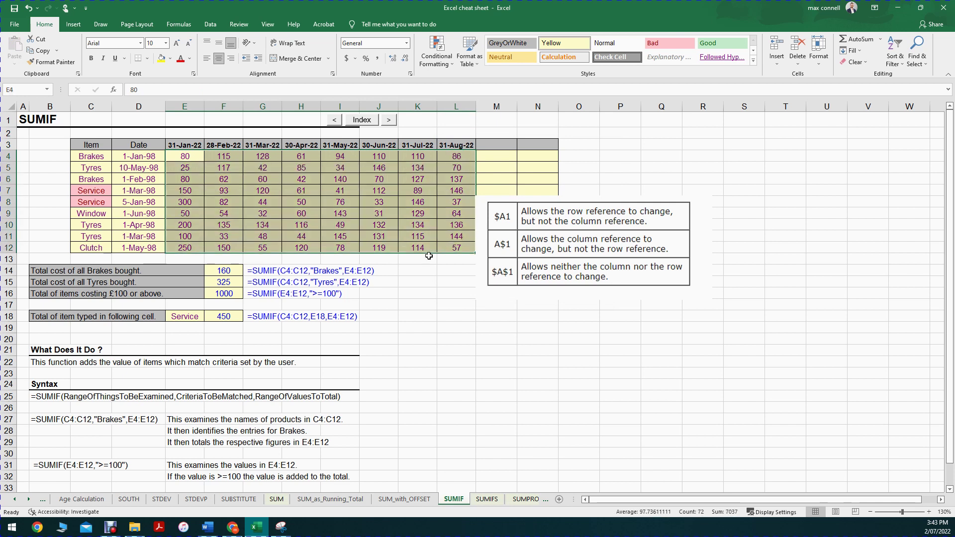
pyautogui.click(429, 257)
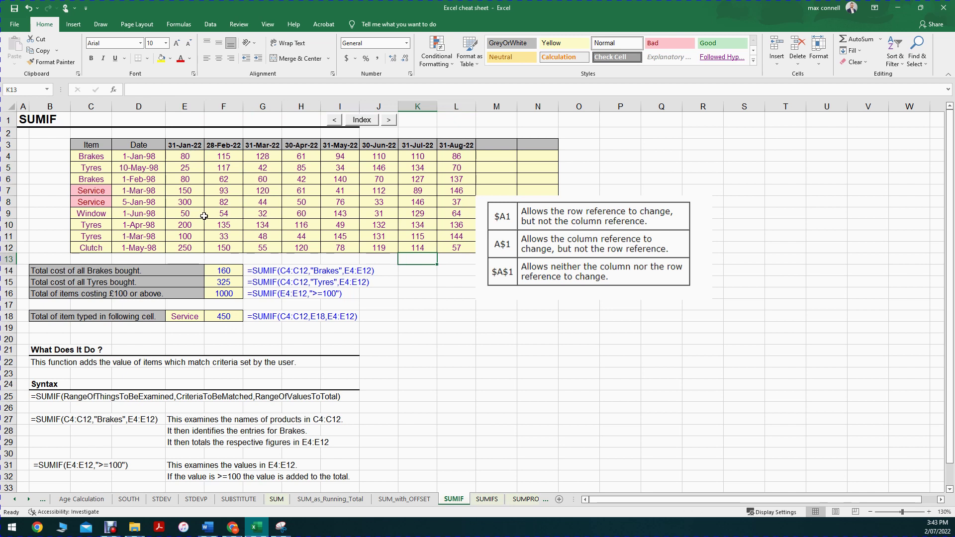
# Inspect the range, criteria and sum_range arguments of the SUMIF formula in F18.
pyautogui.doubleClick(219, 316)
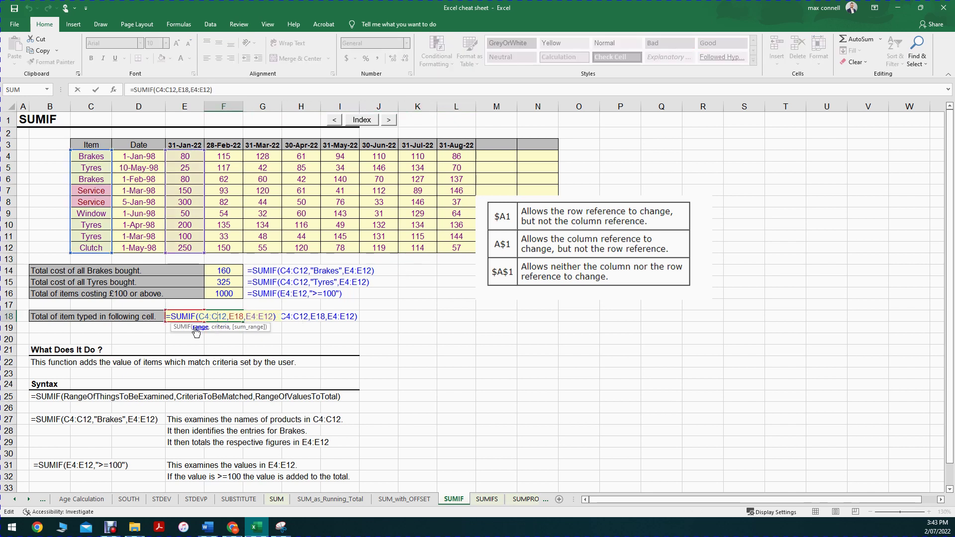
pyautogui.click(201, 328)
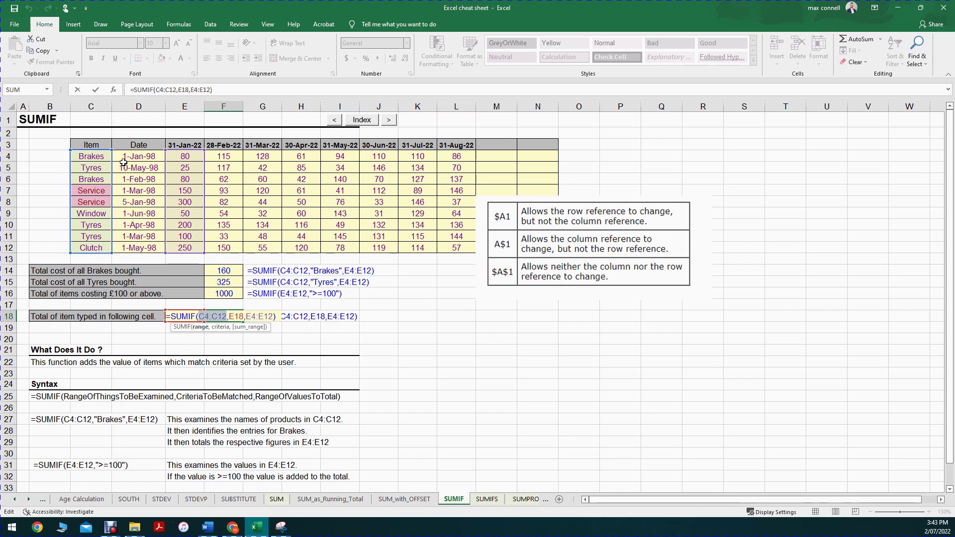
pyautogui.click(220, 328)
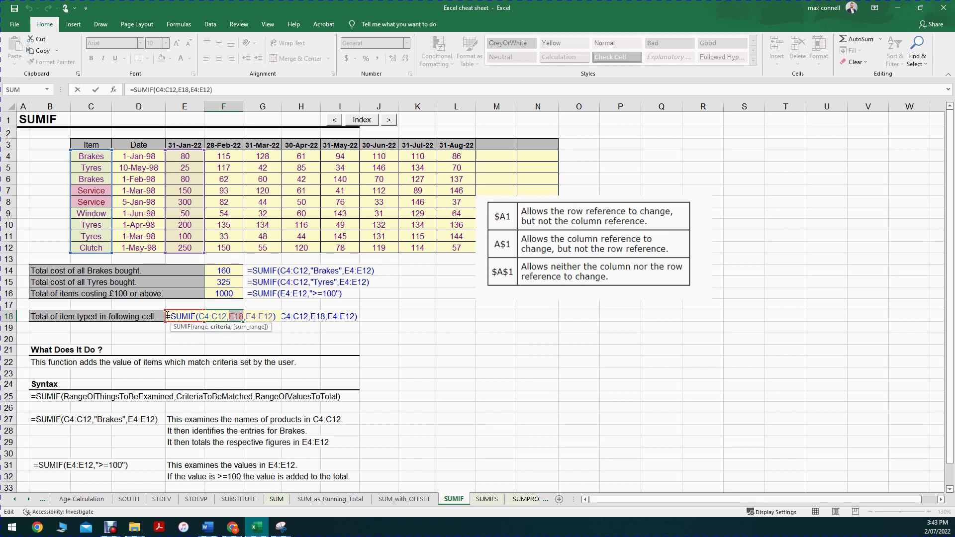
pyautogui.press('Escape')
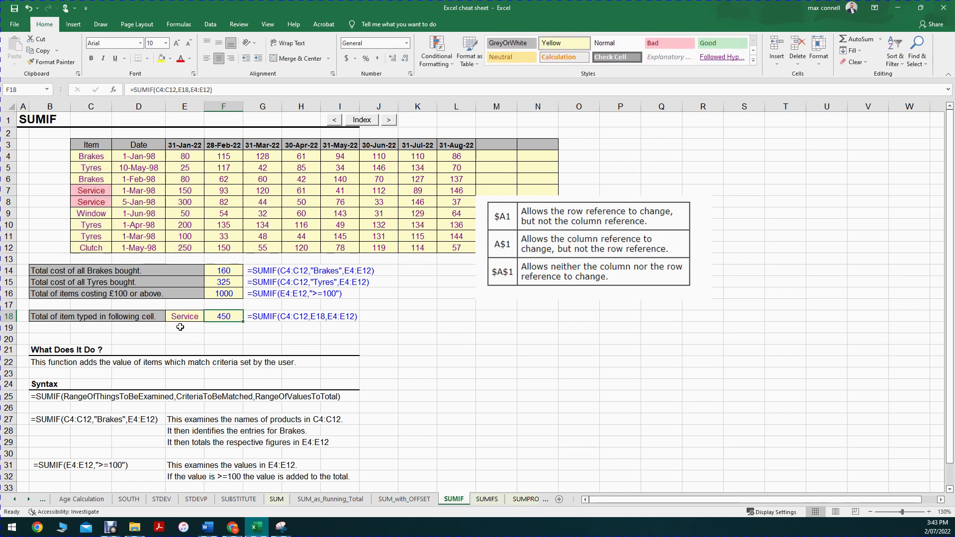
pyautogui.doubleClick(230, 324)
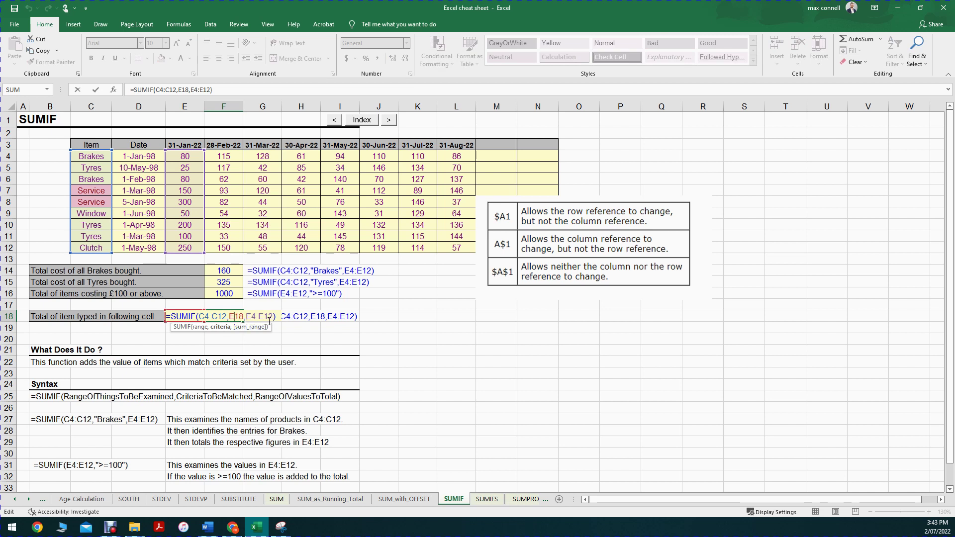
pyautogui.click(239, 327)
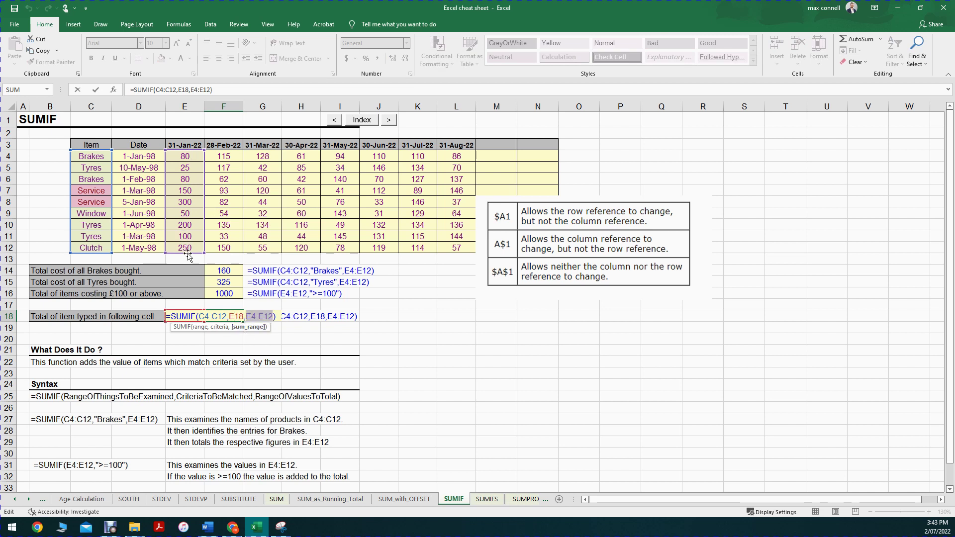
pyautogui.press('Escape')
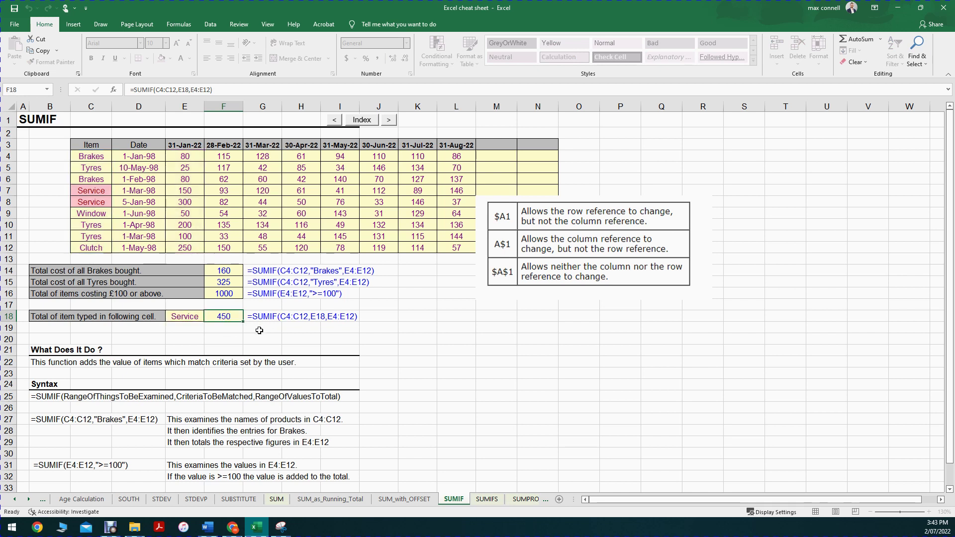
# Clear the formula text in G18 and copy the SUMIF formula from F18 into it.
pyautogui.click(262, 316)
pyautogui.press('Delete')
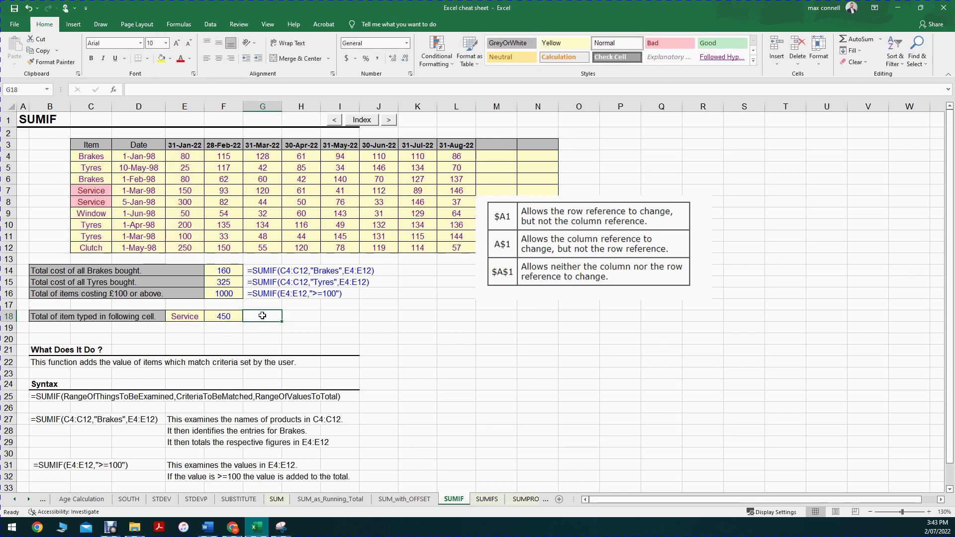
pyautogui.doubleClick(230, 318)
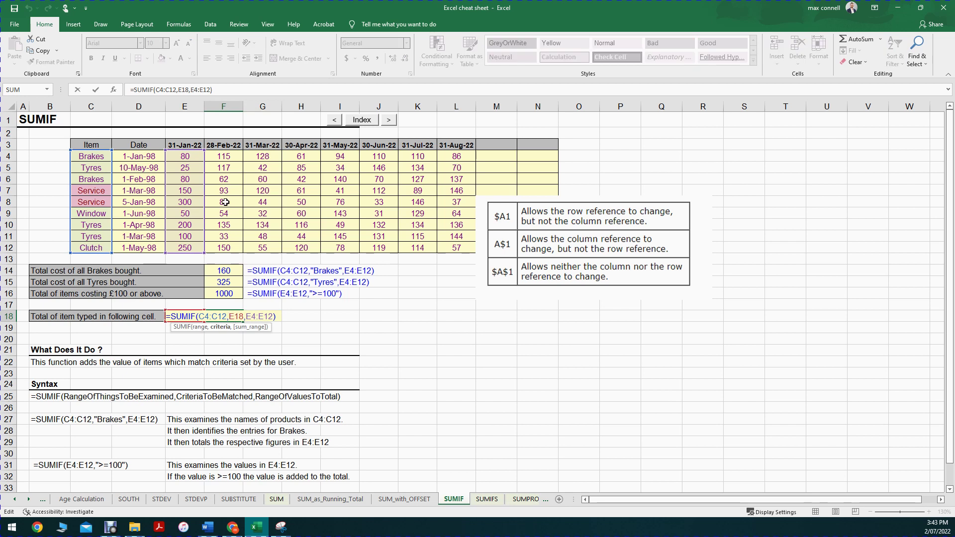
pyautogui.press('Escape')
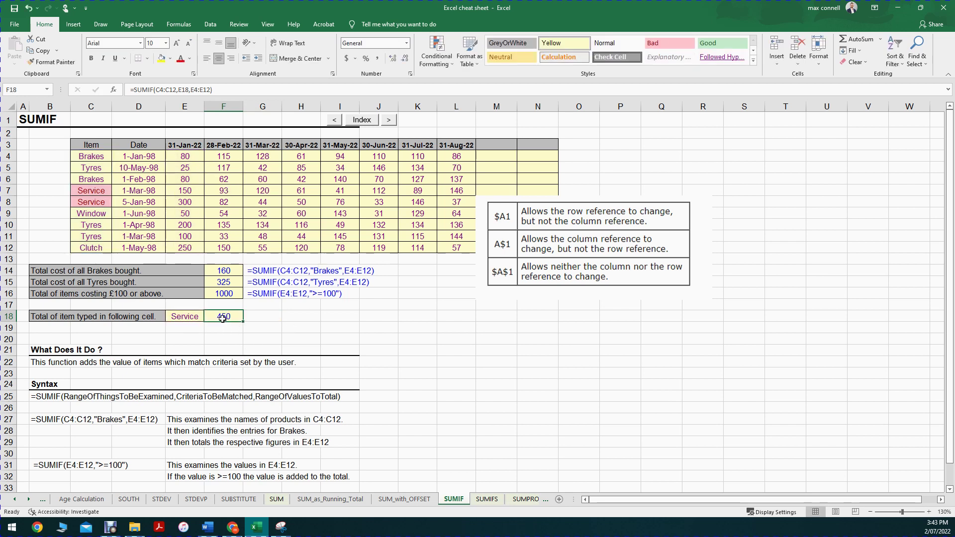
pyautogui.hotkey('ctrl', 'c')
pyautogui.click(255, 318)
pyautogui.hotkey('ctrl', 'v')
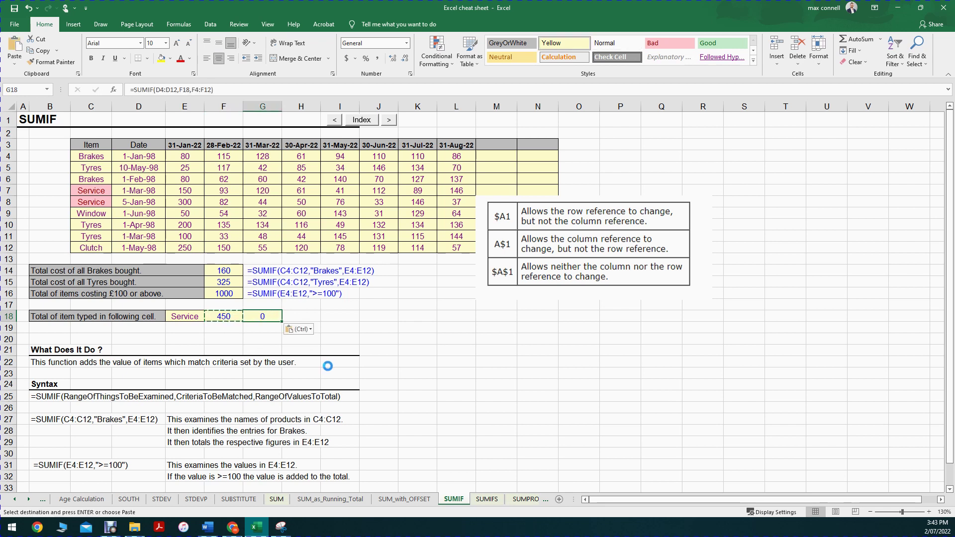
# Compare the cell references in the SUMIF formulas of G18 and F18, focusing on the range and criteria arguments.
pyautogui.doubleClick(249, 317)
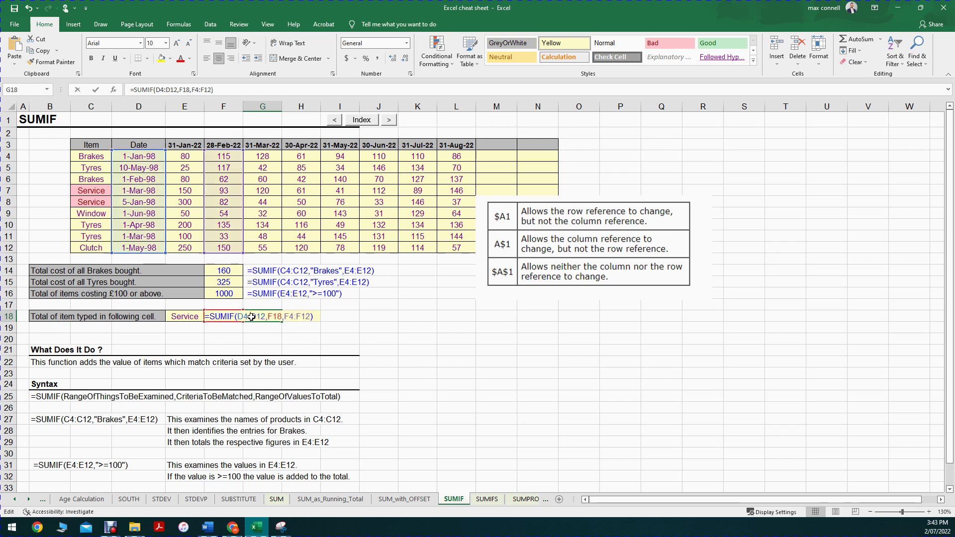
pyautogui.click(222, 321)
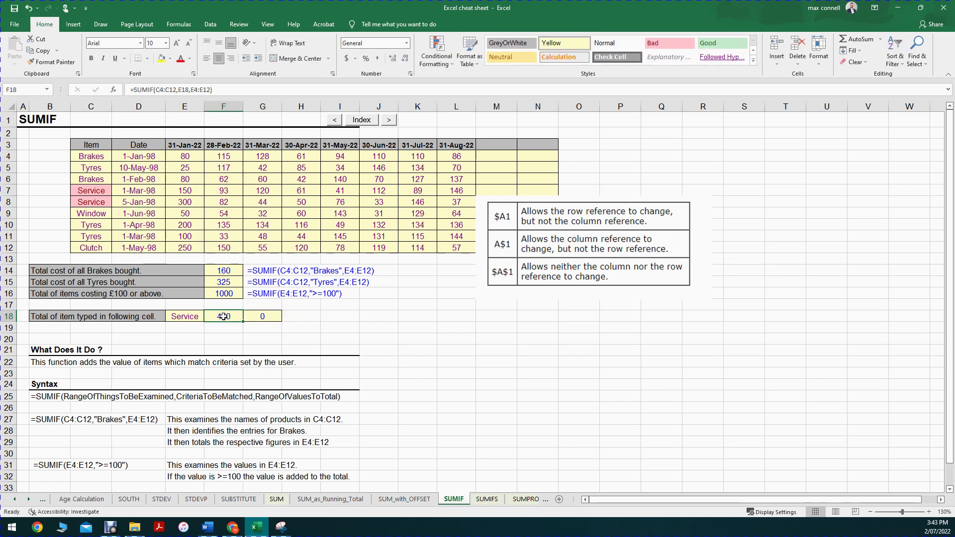
pyautogui.doubleClick(224, 316)
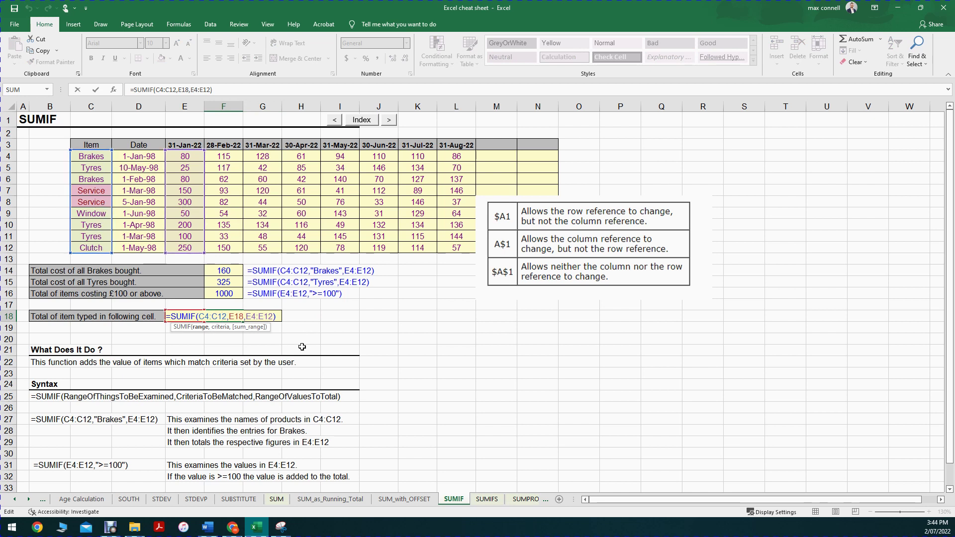
pyautogui.press('Escape')
pyautogui.doubleClick(238, 319)
pyautogui.click(220, 328)
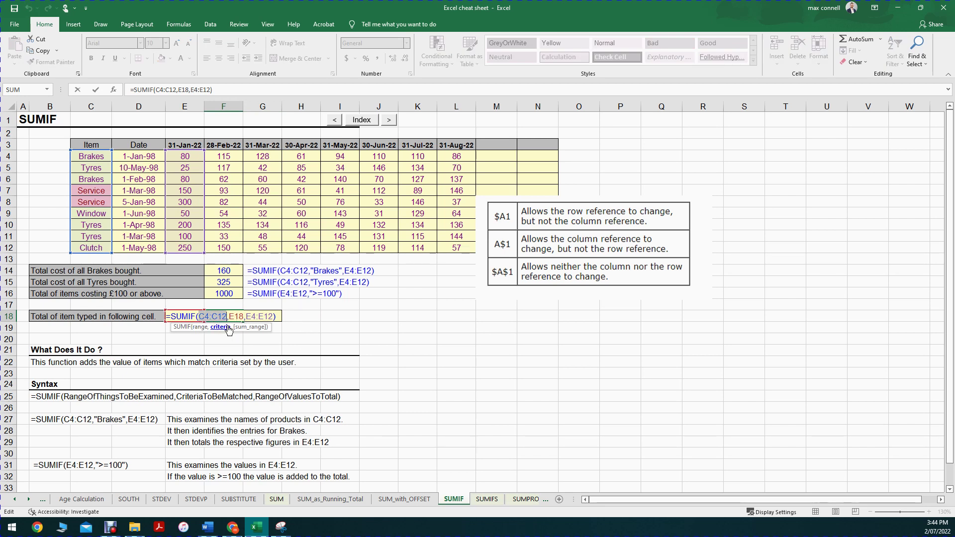
pyautogui.press('Escape')
# Examine the range, criteria and sum_range arguments of the copied SUMIF formula in G18.
pyautogui.doubleClick(267, 316)
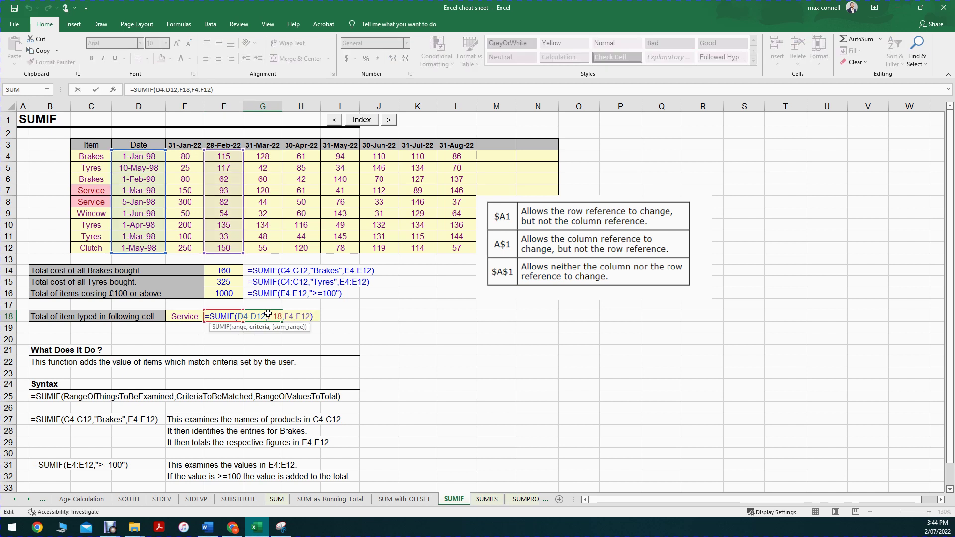
pyautogui.click(238, 327)
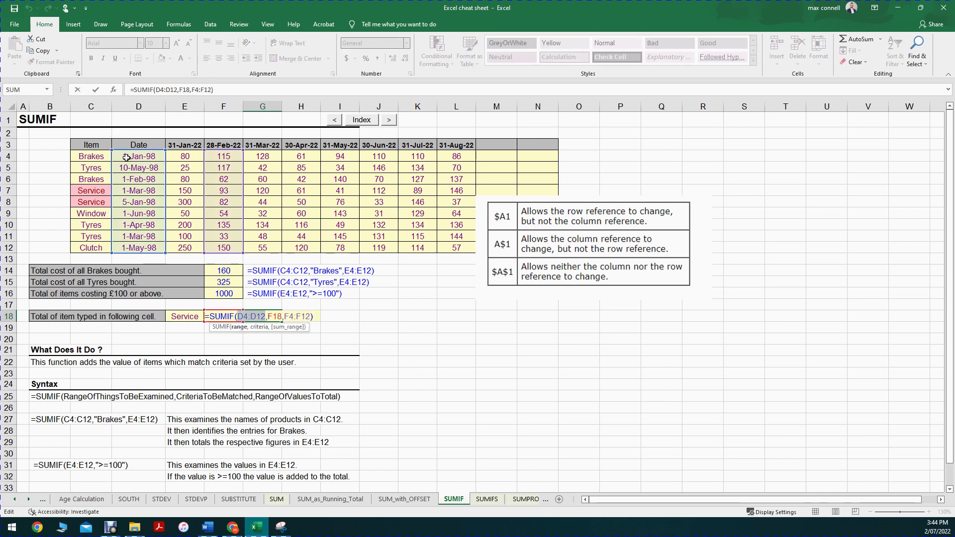
pyautogui.click(268, 327)
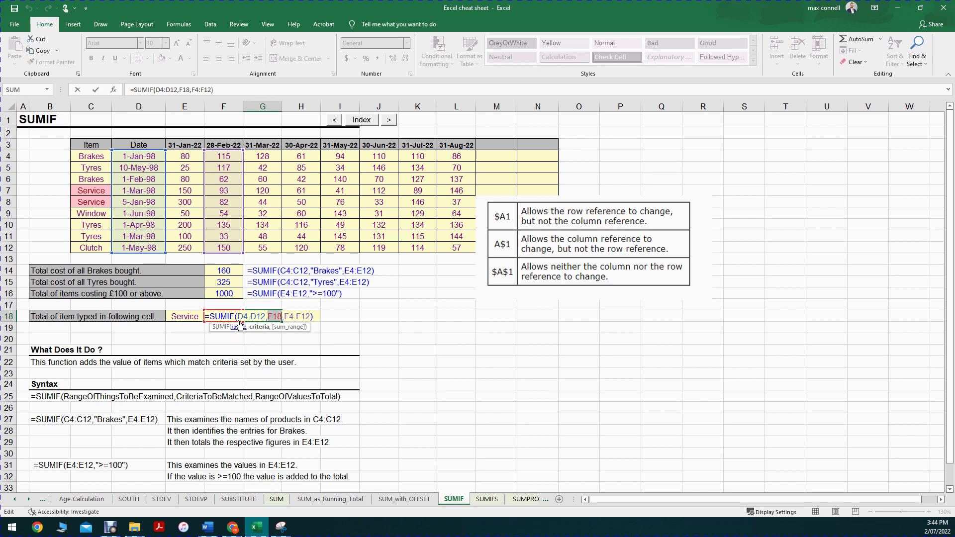
pyautogui.press('Return')
pyautogui.click(224, 318)
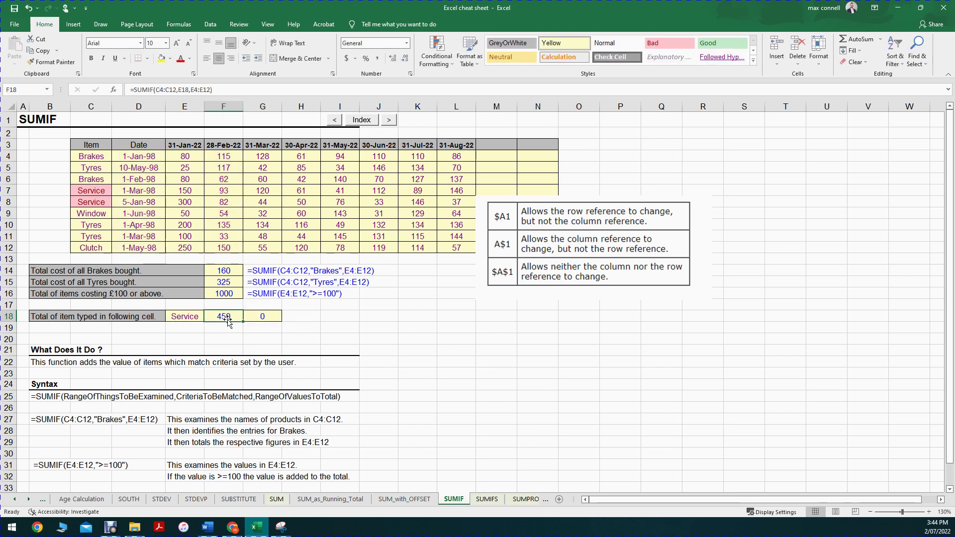
pyautogui.doubleClick(254, 318)
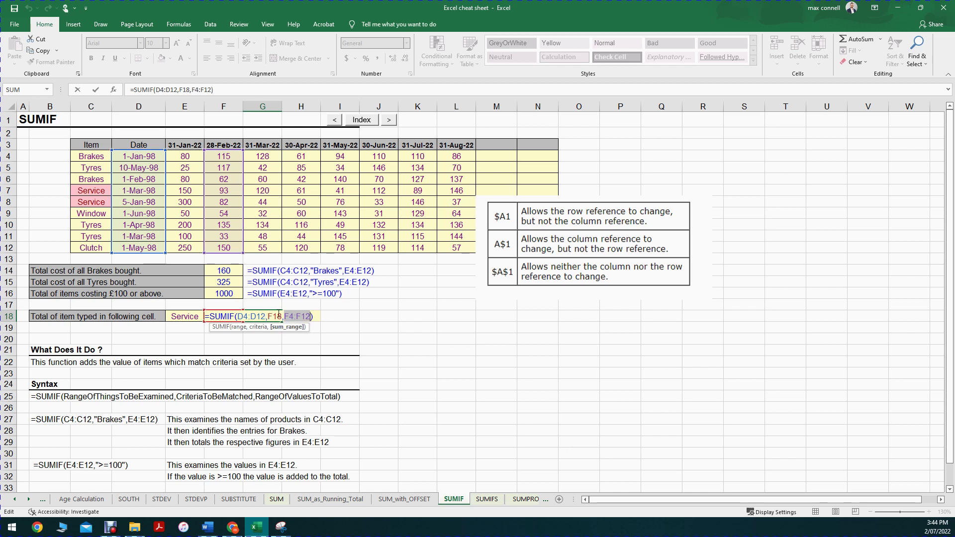
pyautogui.moveTo(280, 316); pyautogui.dragTo(237, 317)
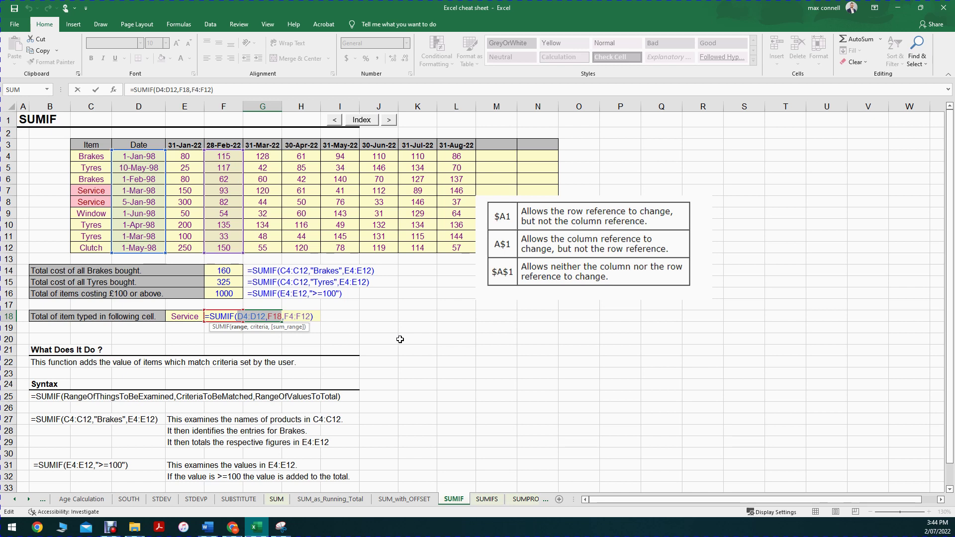
pyautogui.press('Tab')
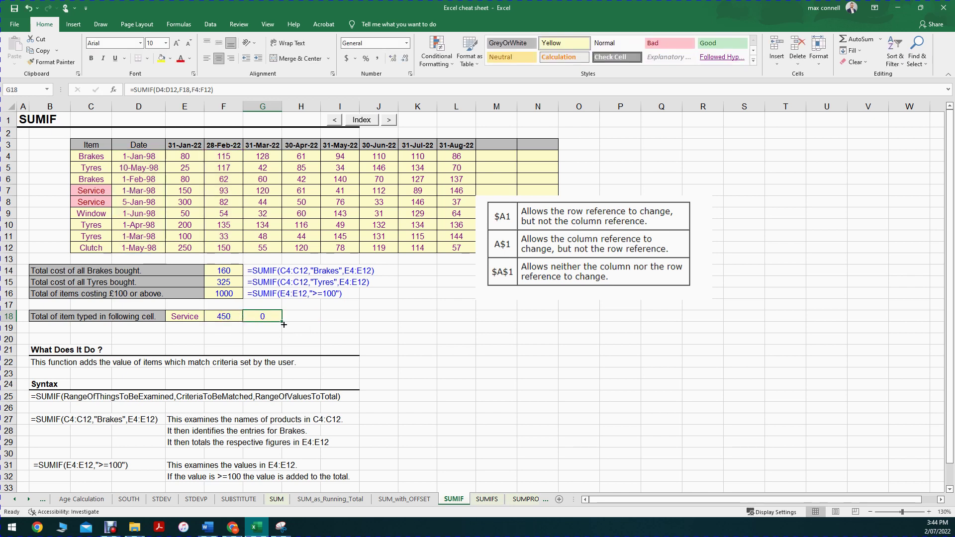
# Fill the SUMIF formula from G18 across to L18.
pyautogui.moveTo(284, 324); pyautogui.dragTo(450, 323)
pyautogui.click(278, 314)
pyautogui.click(304, 316)
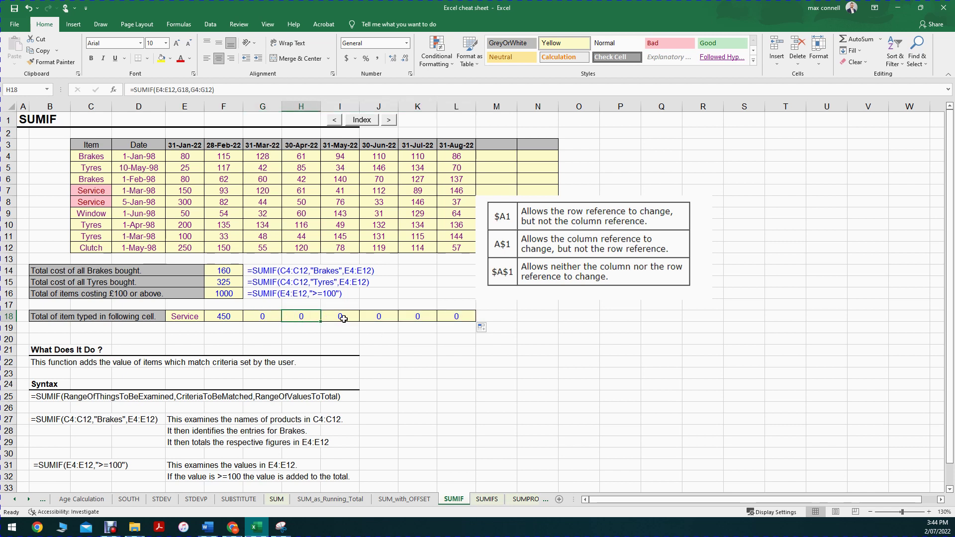
# Inspect the references in the filled SUMIF formulas from I18 to L18.
pyautogui.doubleClick(341, 315)
pyautogui.press('Escape')
pyautogui.doubleClick(385, 317)
pyautogui.press('Escape')
pyautogui.doubleClick(422, 317)
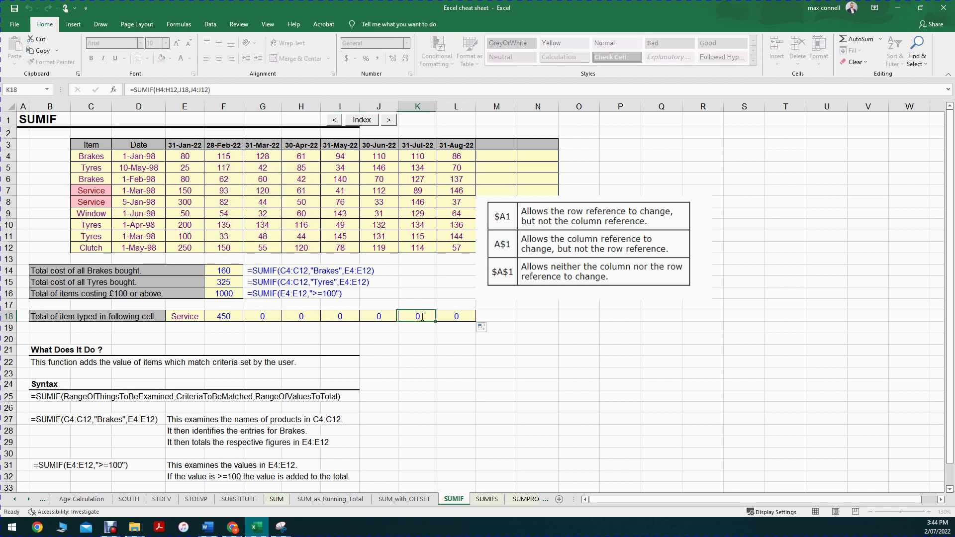
pyautogui.press('Escape')
pyautogui.click(467, 320)
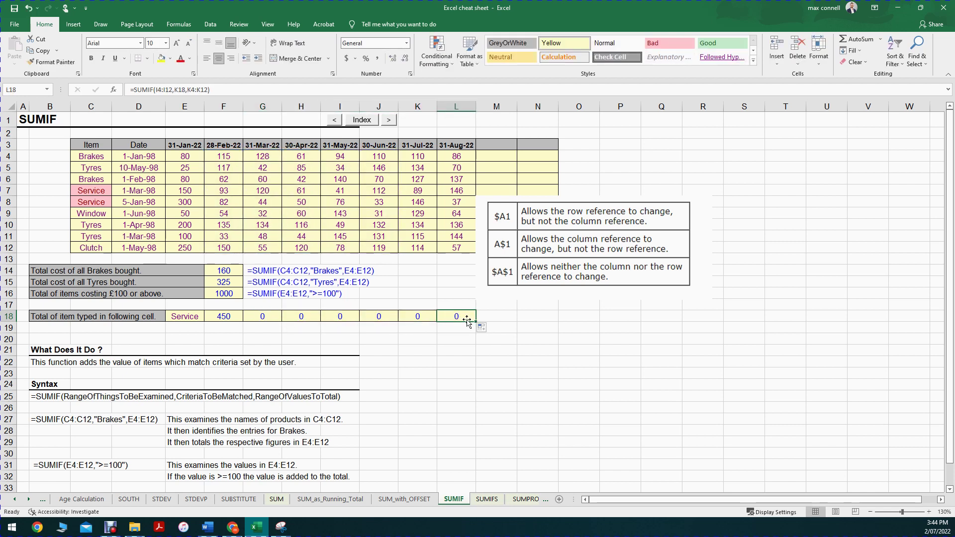
pyautogui.click(399, 352)
# Compare the SUMIF references cell by cell from F18 to J18 against the original formula.
pyautogui.doubleClick(225, 315)
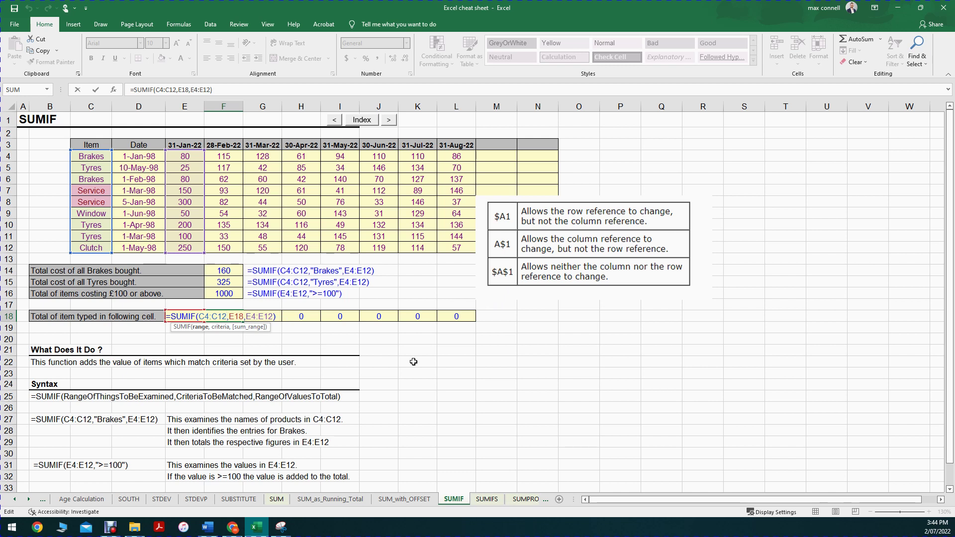
pyautogui.press('Escape')
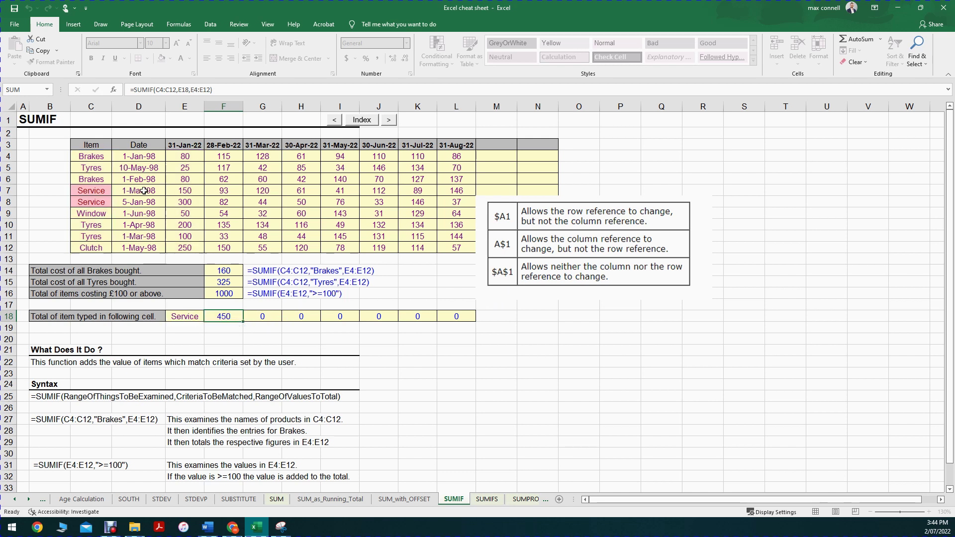
pyautogui.doubleClick(268, 316)
pyautogui.press('Escape')
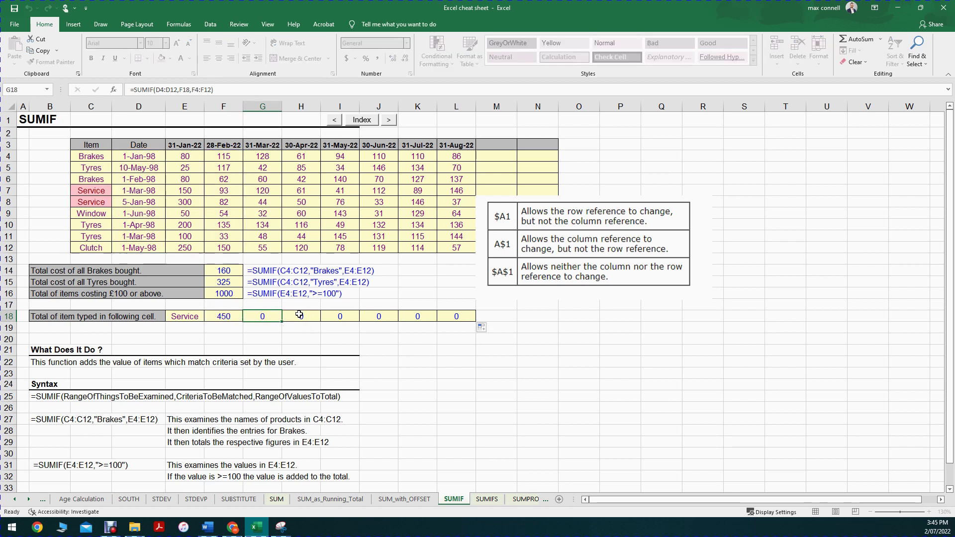
pyautogui.doubleClick(308, 317)
pyautogui.press('Escape')
pyautogui.doubleClick(348, 316)
pyautogui.press('Escape')
pyautogui.doubleClick(415, 316)
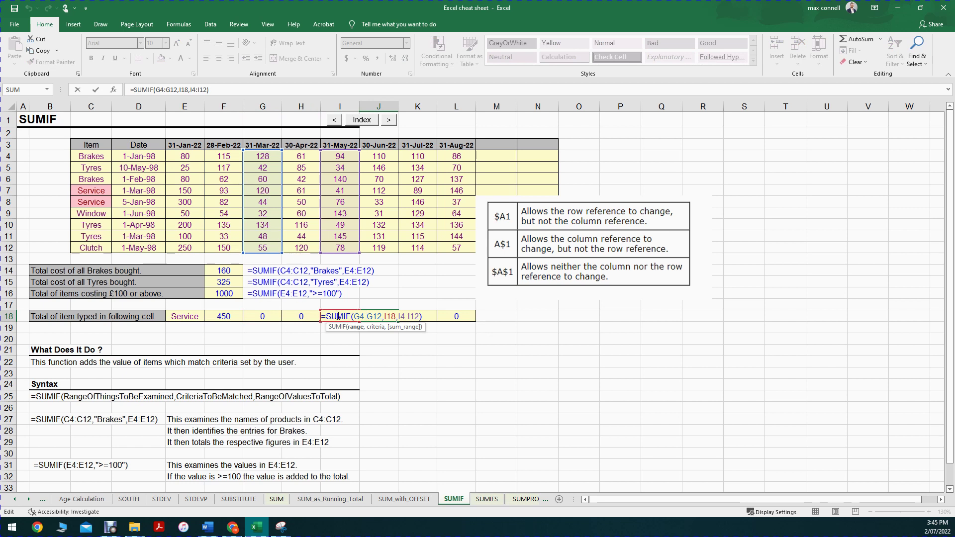
pyautogui.press('Escape')
# Review the Item column C3:C12, the range argument of the F18 formula and the criterion cell E18.
pyautogui.moveTo(94, 145); pyautogui.dragTo(92, 249)
pyautogui.doubleClick(216, 317)
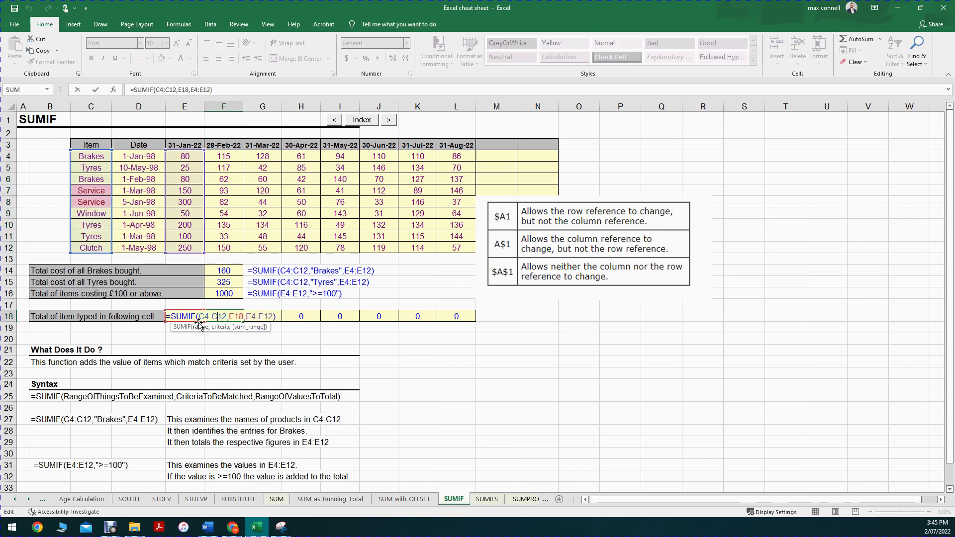
pyautogui.click(199, 327)
pyautogui.press('Escape')
pyautogui.click(189, 315)
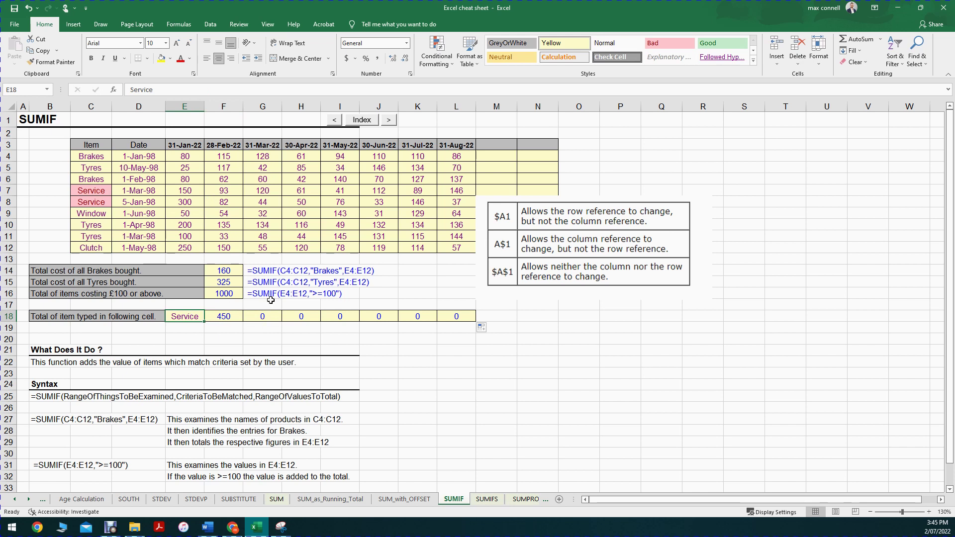
# Fill the SUMIF formula from G18 down into G19 and inspect its references.
pyautogui.click(264, 315)
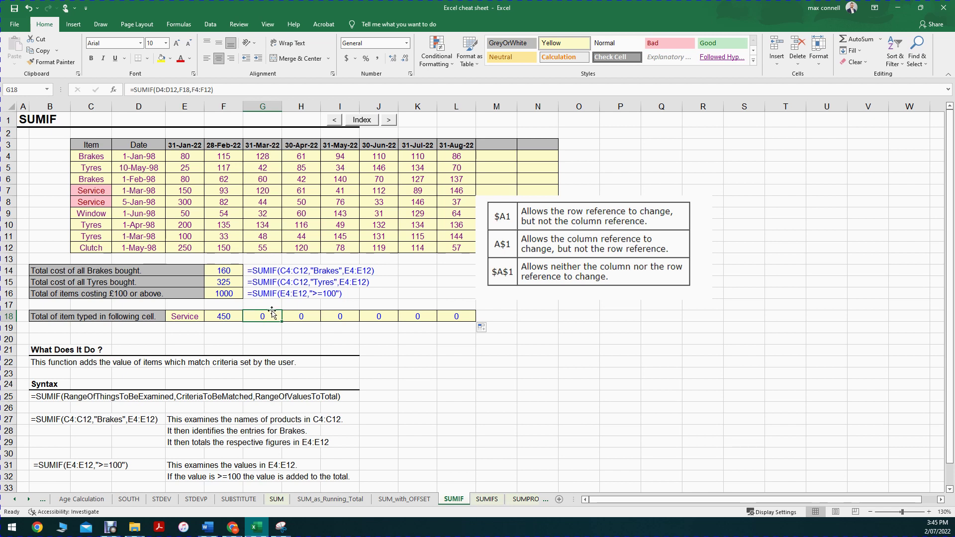
pyautogui.moveTo(281, 321); pyautogui.dragTo(282, 333)
pyautogui.doubleClick(260, 328)
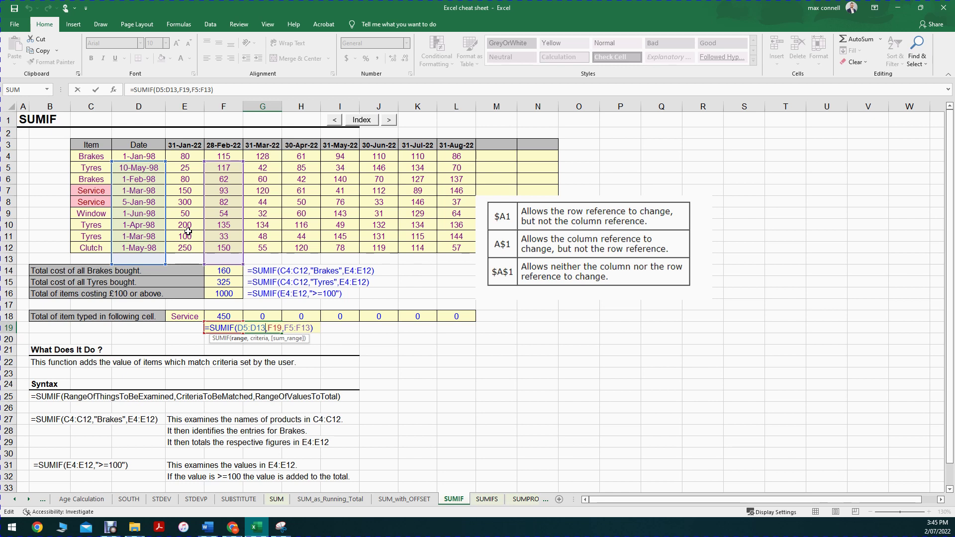
pyautogui.hotkey('ctrl', 'Return')
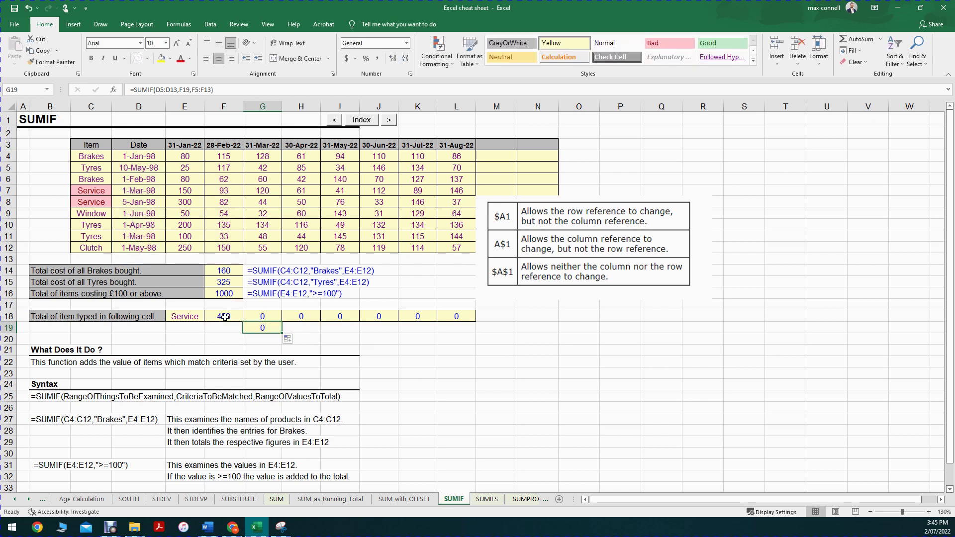
# Examine the item range C4:C12 and the range and criteria arguments of the SUMIF formula in F18.
pyautogui.moveTo(101, 156); pyautogui.dragTo(91, 248)
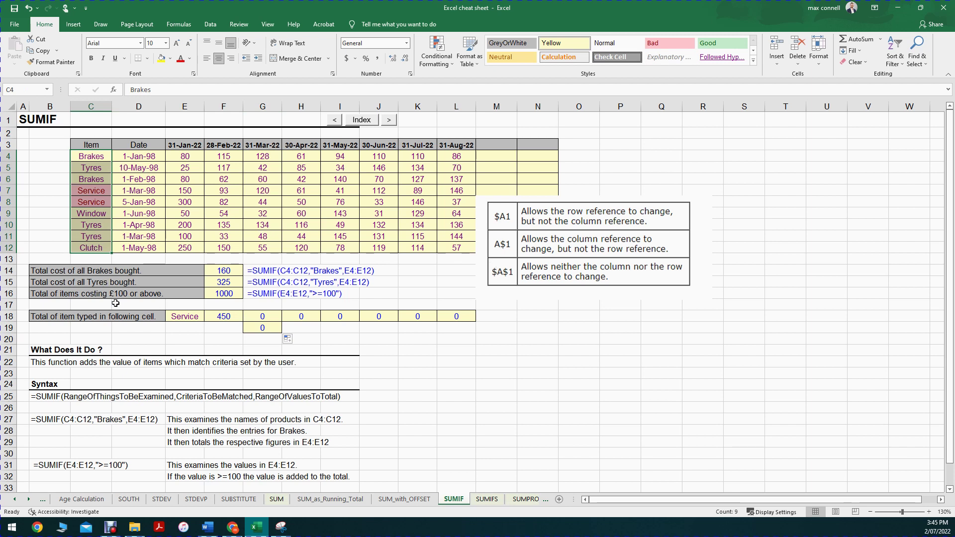
pyautogui.click(223, 317)
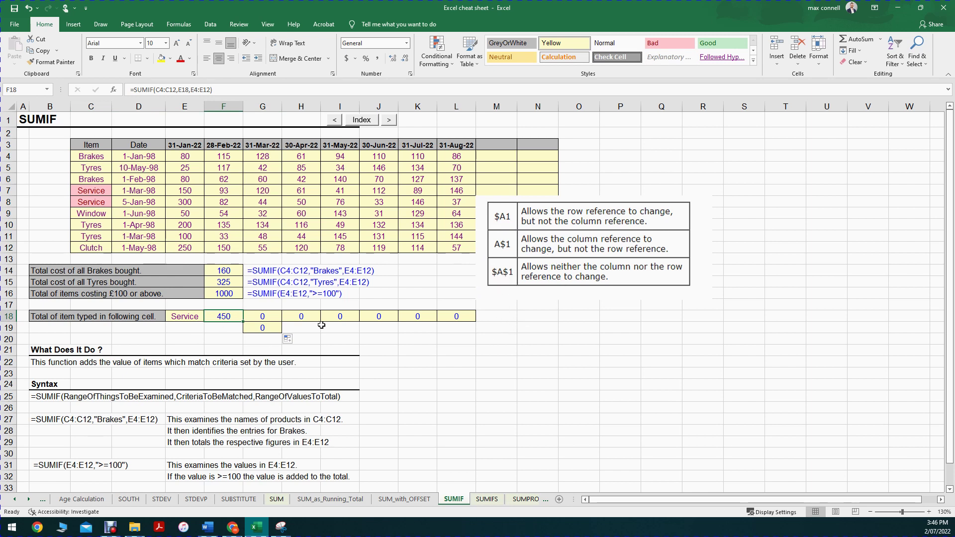
pyautogui.doubleClick(228, 316)
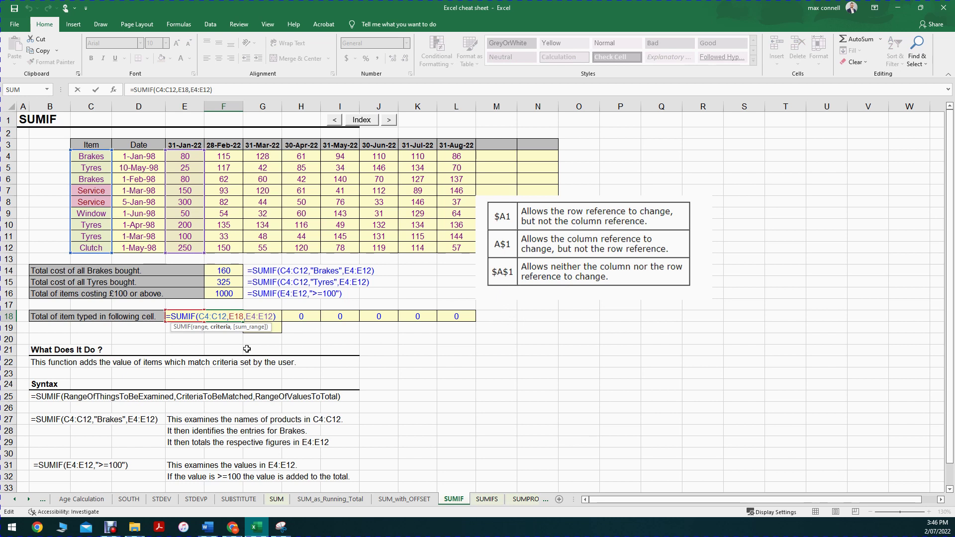
pyautogui.click(201, 327)
pyautogui.click(227, 327)
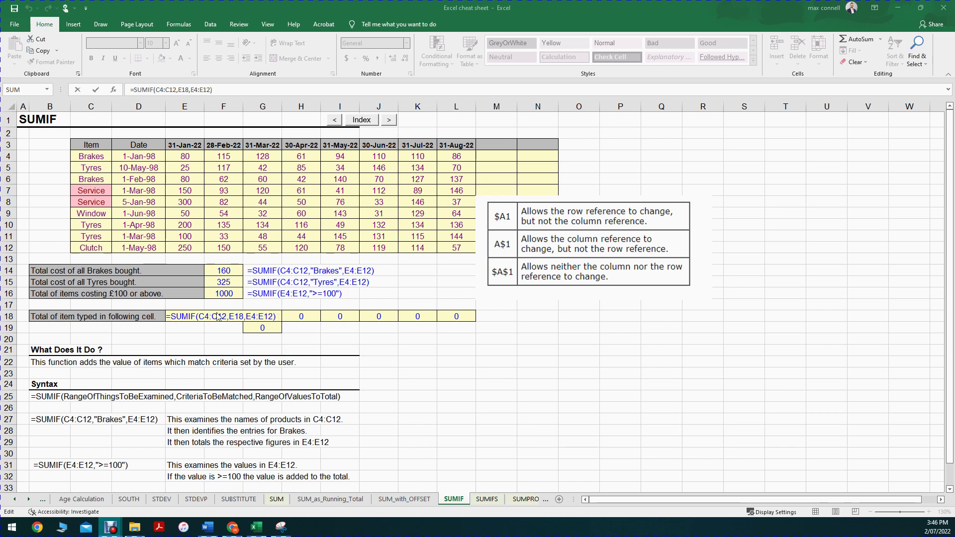
pyautogui.click(201, 316)
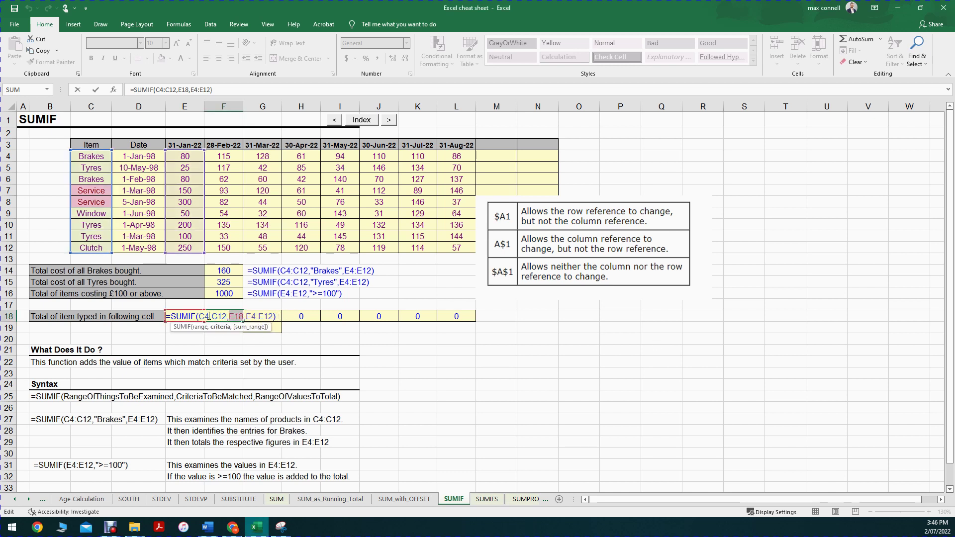
pyautogui.click(226, 316)
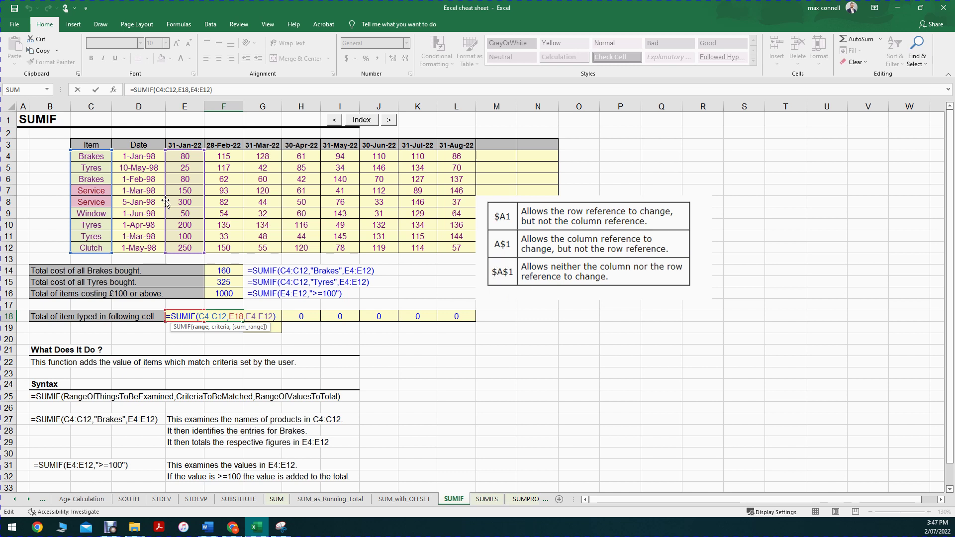
pyautogui.press('Return')
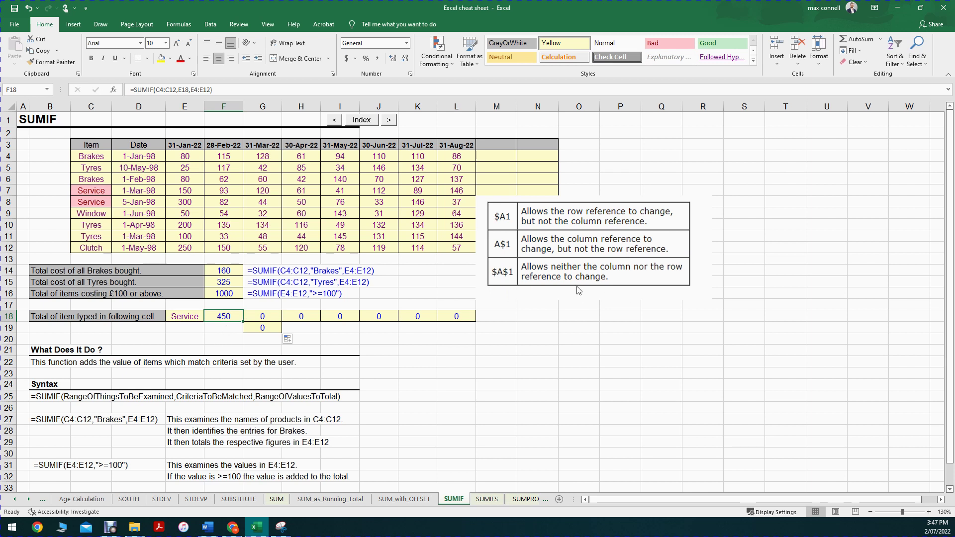
# Check the criteria argument E18 in the SUMIF formula of F18.
pyautogui.doubleClick(226, 316)
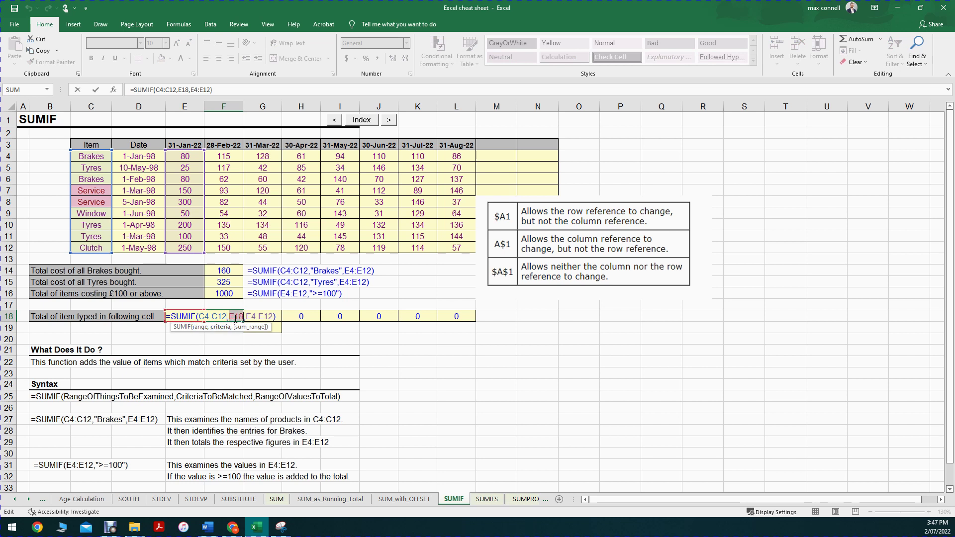
pyautogui.click(220, 328)
pyautogui.press('Return')
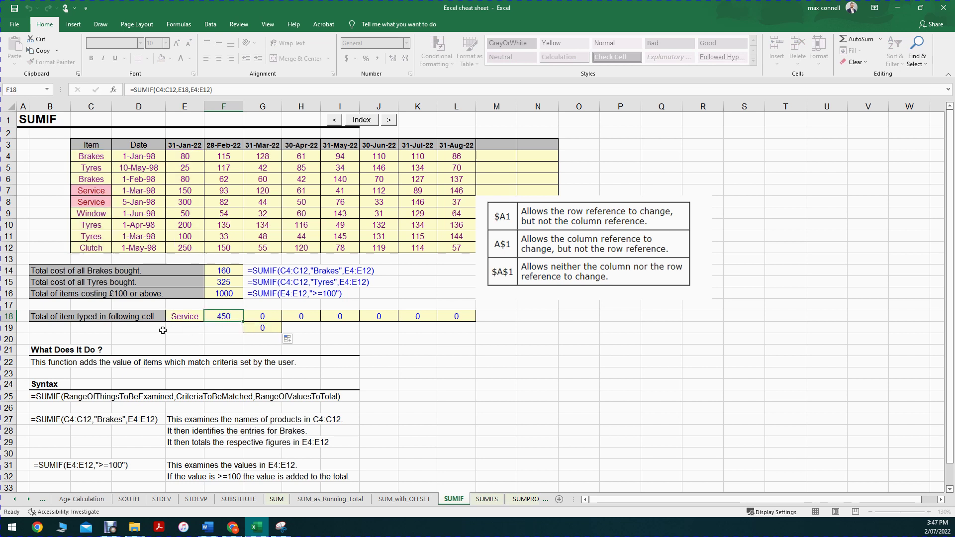
# Highlight the cells across row 18 from E18 to L18 and down column E from E18 to illustrate the copying directions.
pyautogui.moveTo(172, 326); pyautogui.dragTo(136, 384)
pyautogui.click(185, 318)
pyautogui.hotkey('shift', 'Right')
pyautogui.hotkey('shift', 'Right')
pyautogui.hotkey('shift', 'Right')
pyautogui.hotkey('shift', 'Right')
pyautogui.hotkey('shift', 'Right')
pyautogui.hotkey('shift', 'Right')
pyautogui.hotkey('shift', 'Right')
pyautogui.moveTo(182, 317); pyautogui.dragTo(460, 318)
pyautogui.click(479, 339)
pyautogui.moveTo(181, 317); pyautogui.dragTo(185, 341)
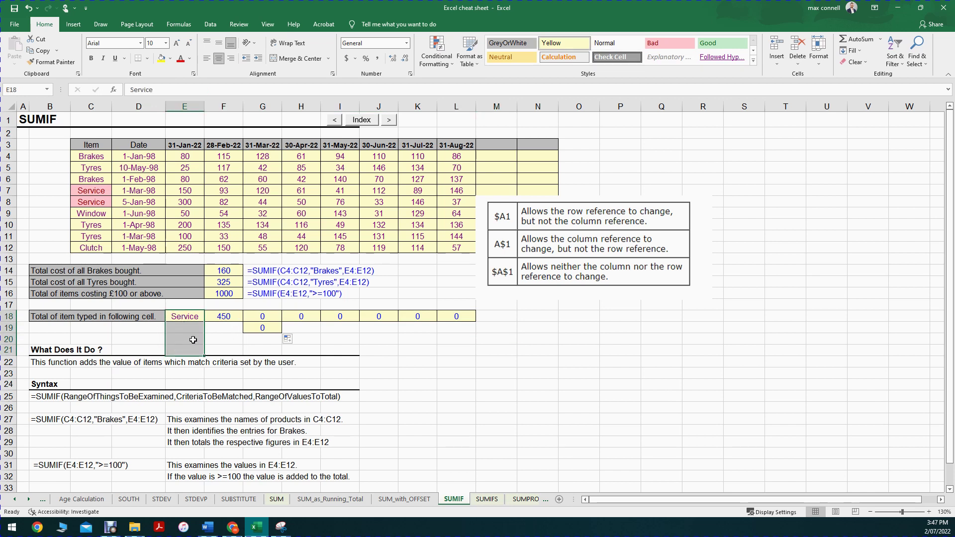
pyautogui.click(193, 339)
# Make the criteria reference in the F18 SUMIF formula absolute as $E$18.
pyautogui.click(189, 319)
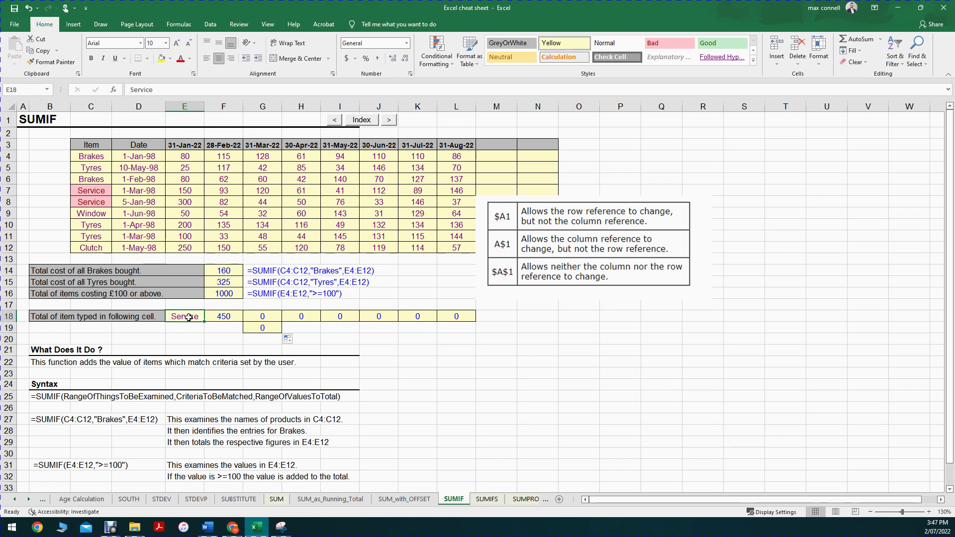
pyautogui.doubleClick(239, 317)
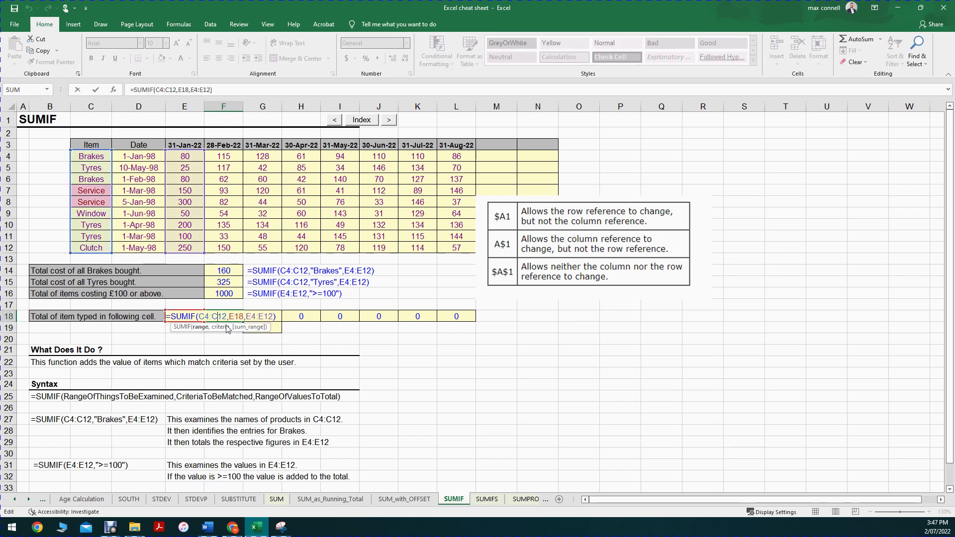
pyautogui.doubleClick(236, 316)
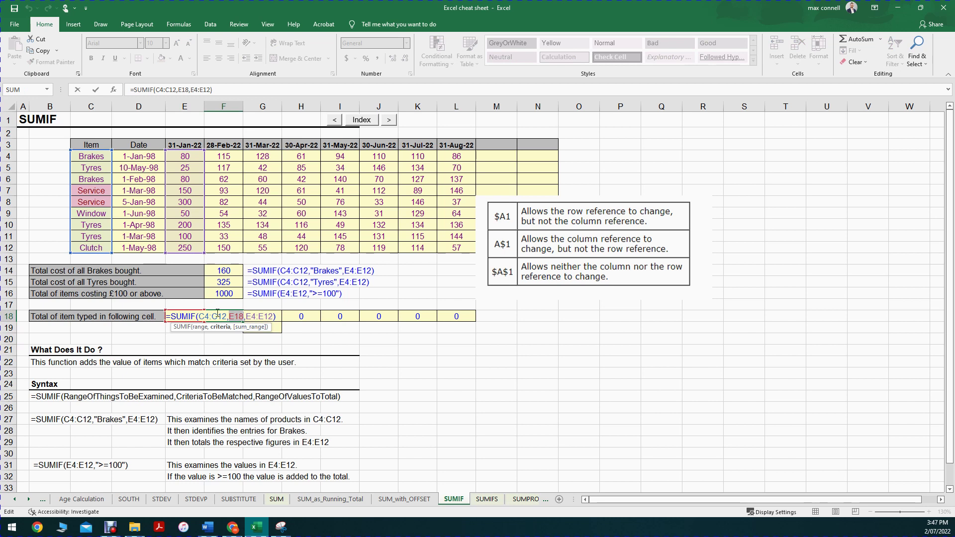
pyautogui.click(232, 320)
pyautogui.write('$E')
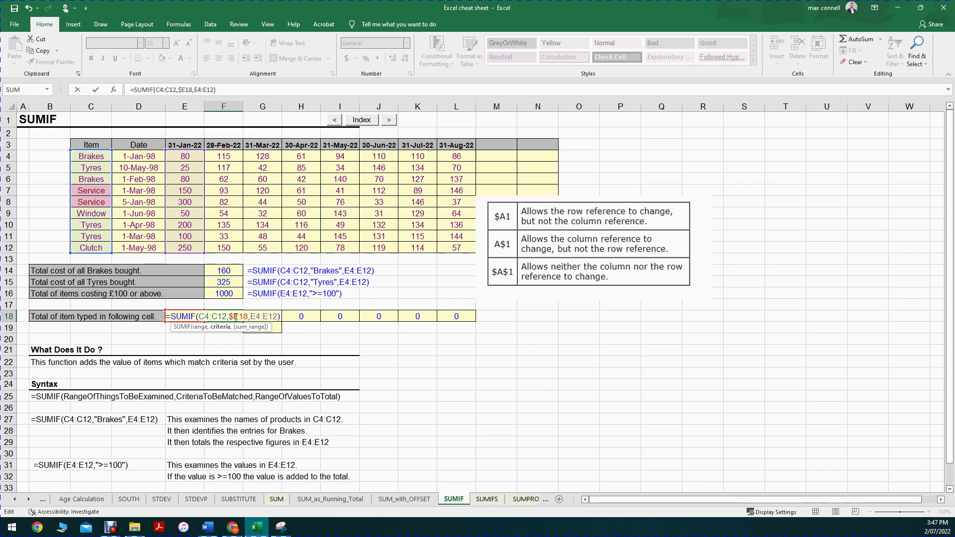
pyautogui.write('$')
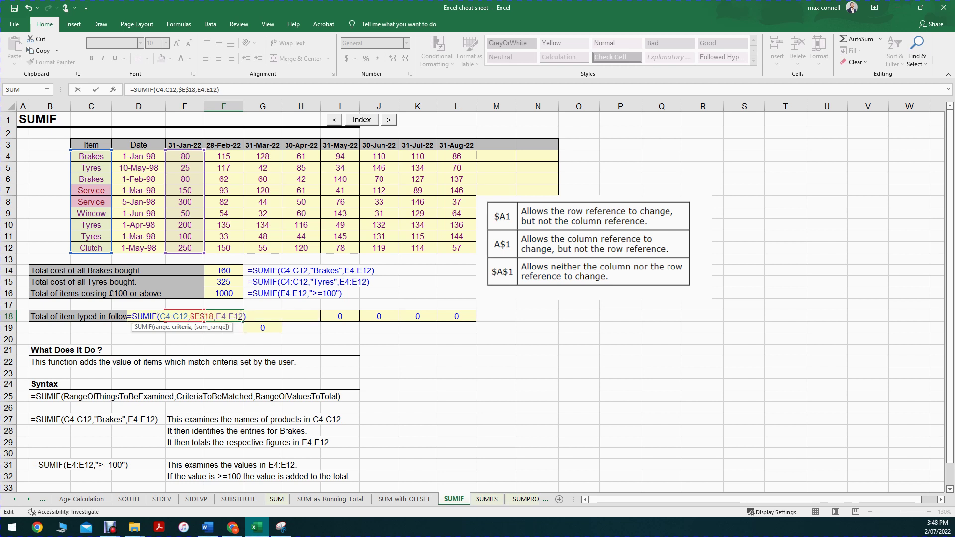
pyautogui.hotkey('ctrl', 'Return')
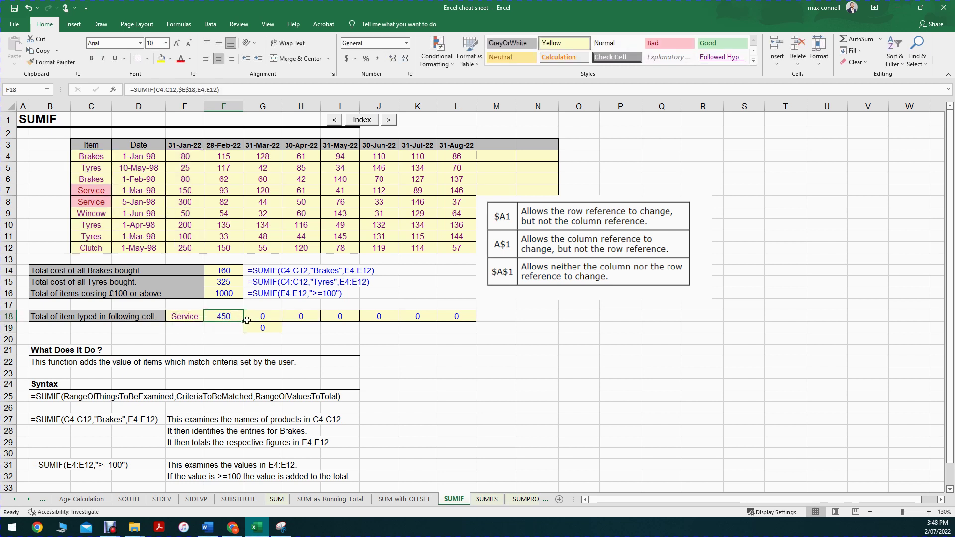
# Fill the F18 formula across row 18 to L18 and inspect the references in H18, I18 and J18.
pyautogui.moveTo(244, 323); pyautogui.dragTo(466, 322)
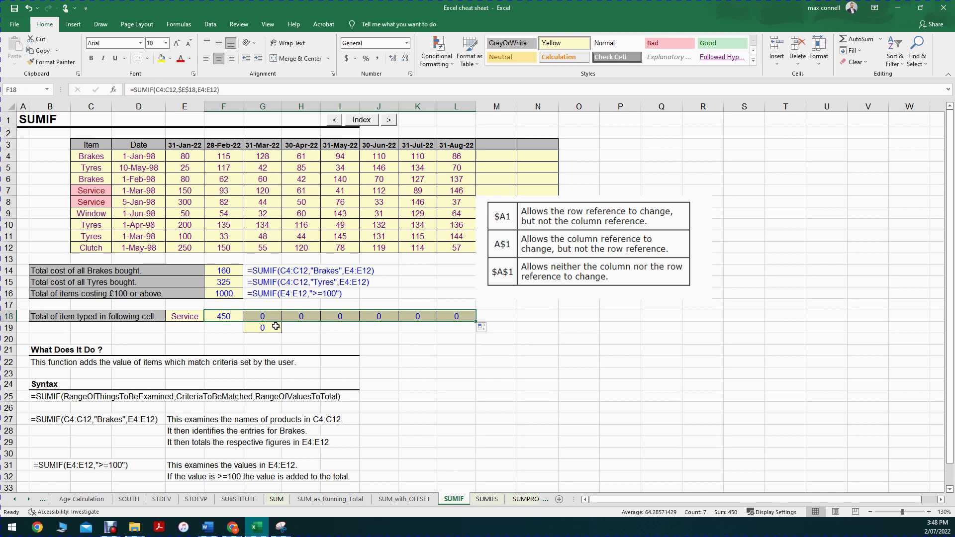
pyautogui.click(292, 315)
pyautogui.doubleClick(292, 316)
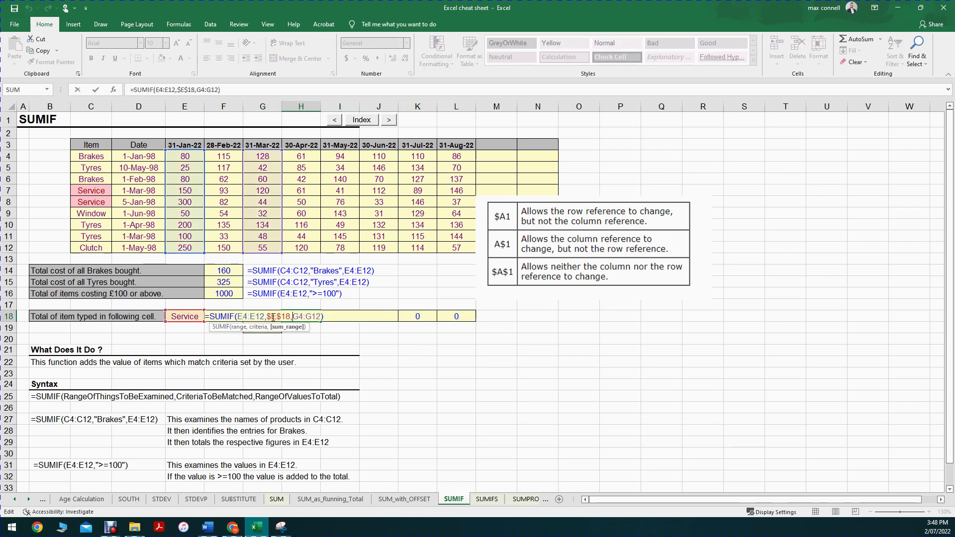
pyautogui.press('Escape')
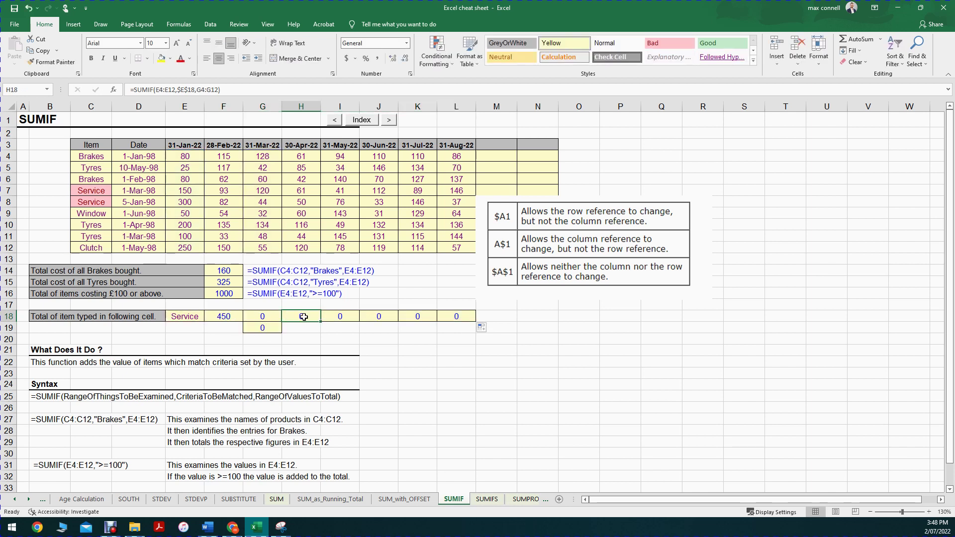
pyautogui.doubleClick(340, 317)
pyautogui.press('Escape')
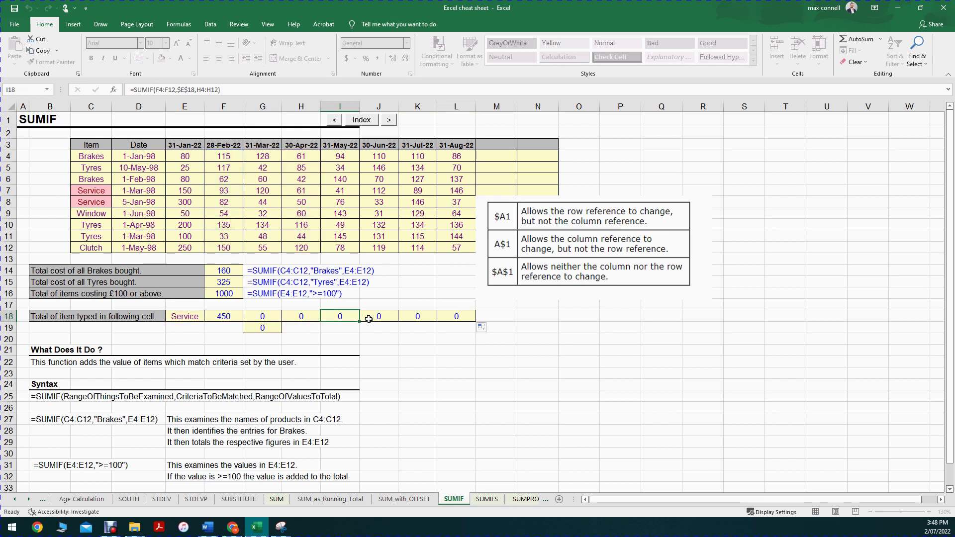
pyautogui.doubleClick(368, 319)
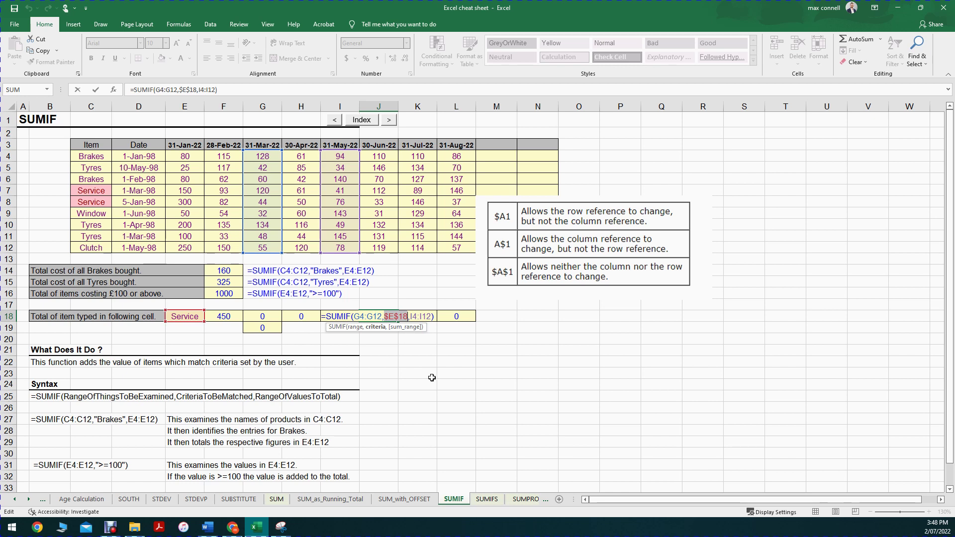
pyautogui.hotkey('ctrl', 'Return')
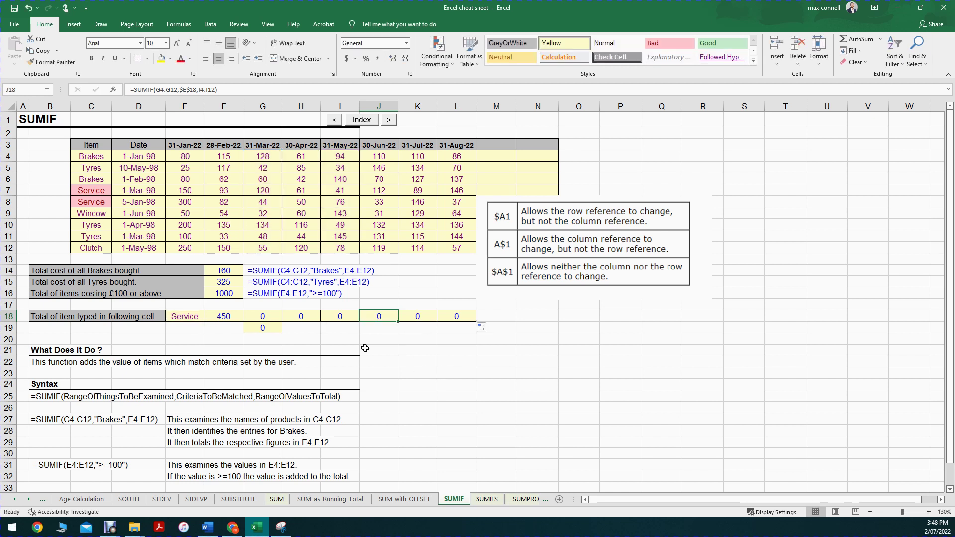
# Cycle the criteria reference in F18 through its relative, mixed and absolute forms, ending on $E$18.
pyautogui.click(223, 313)
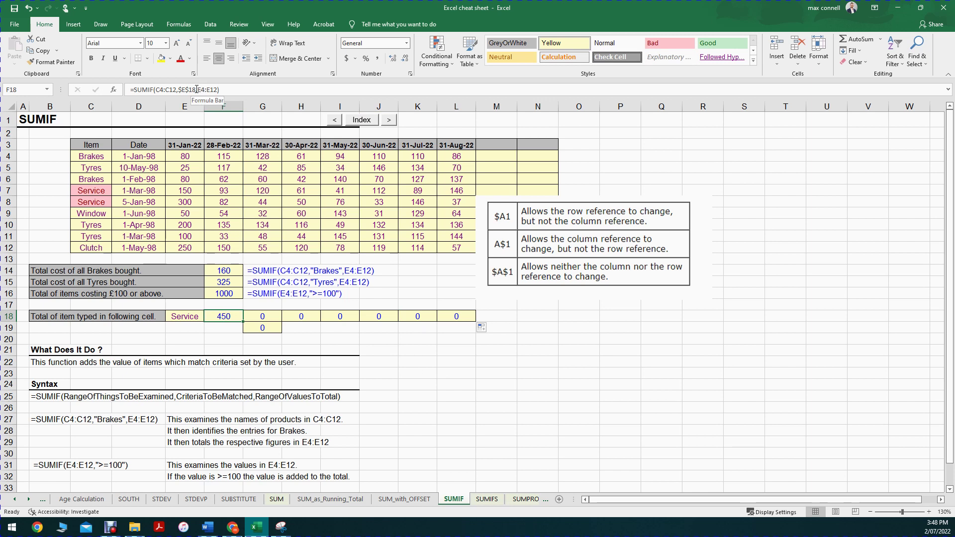
pyautogui.moveTo(195, 89); pyautogui.dragTo(177, 92)
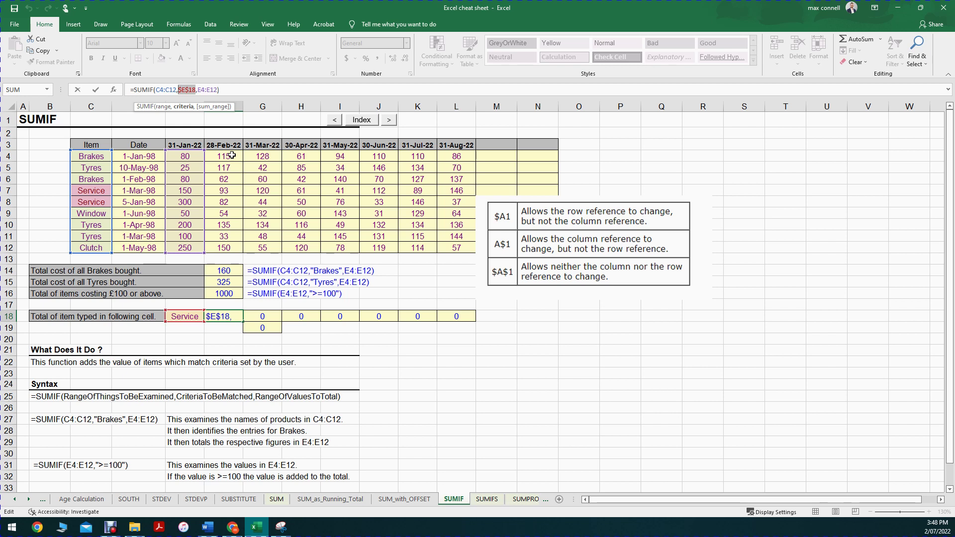
pyautogui.press('F4')
pyautogui.press('F4')
pyautogui.press('F4')
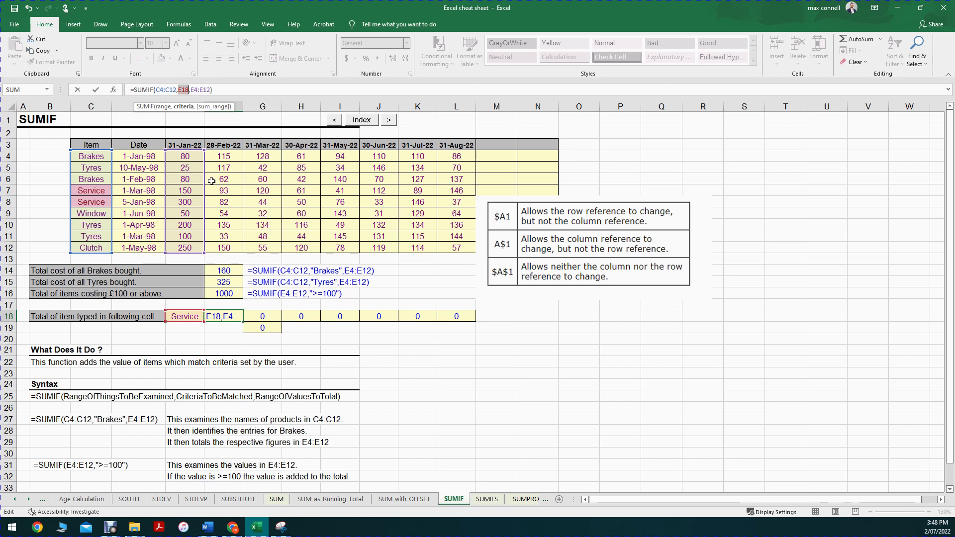
pyautogui.press('F4')
pyautogui.press('F4')
pyautogui.press('F4')
pyautogui.press('F4')
pyautogui.press('F4')
pyautogui.press('F4')
pyautogui.press('F4')
pyautogui.press('F4')
pyautogui.press('F4')
pyautogui.press('F4')
pyautogui.press('F4')
pyautogui.press('F4')
pyautogui.press('F4')
pyautogui.press('F4')
pyautogui.press('F4')
pyautogui.press('F4')
pyautogui.press('F4')
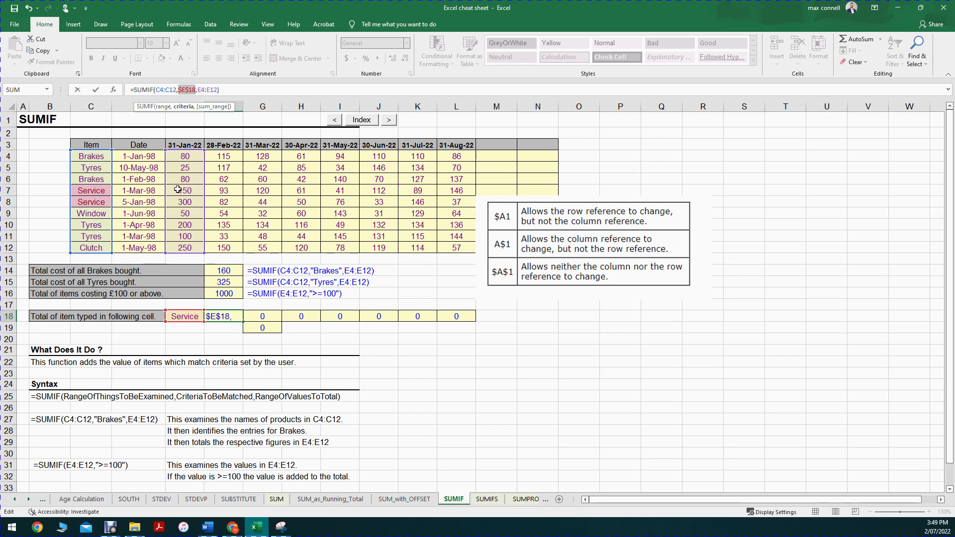
# Cycle the item range C4:C12 in F18 through its absolute and mixed forms, ending on the relative reference.
pyautogui.click(167, 90)
pyautogui.click(165, 107)
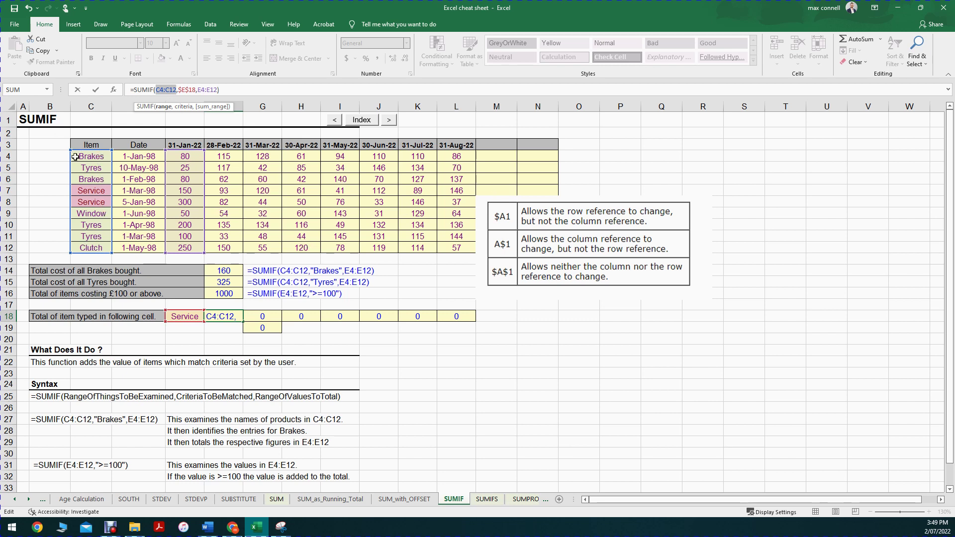
pyautogui.press('F4')
pyautogui.press('F4')
pyautogui.press('F4')
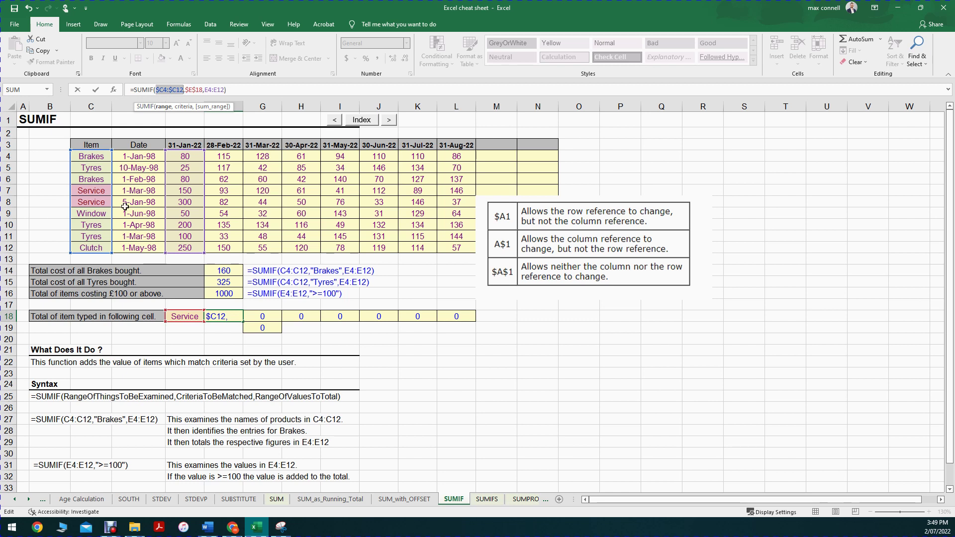
pyautogui.press('F4')
pyautogui.hotkey('ctrl', 'Return')
# Fill the F18 formula with its relative item range down into F19 and inspect the shifted references.
pyautogui.moveTo(244, 323); pyautogui.dragTo(242, 338)
pyautogui.doubleClick(227, 327)
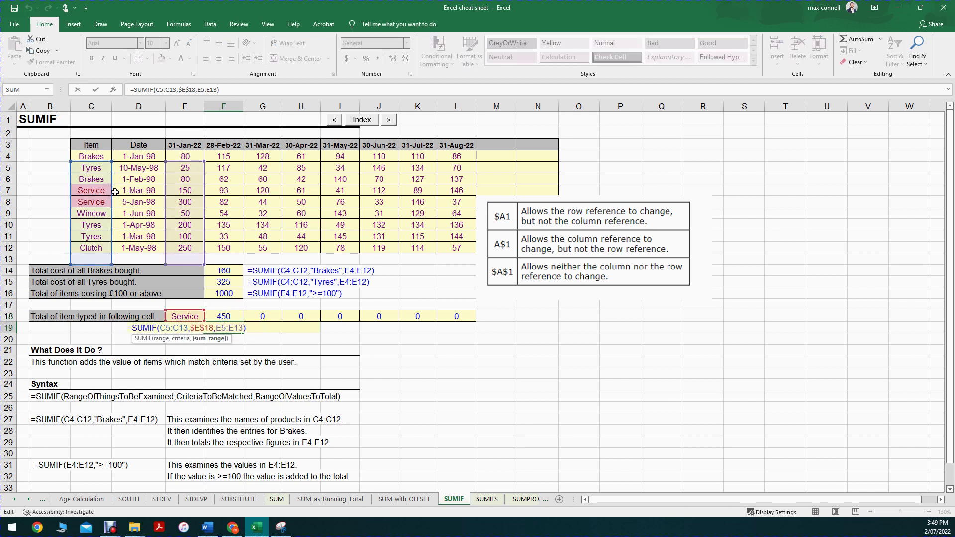
pyautogui.press('Escape')
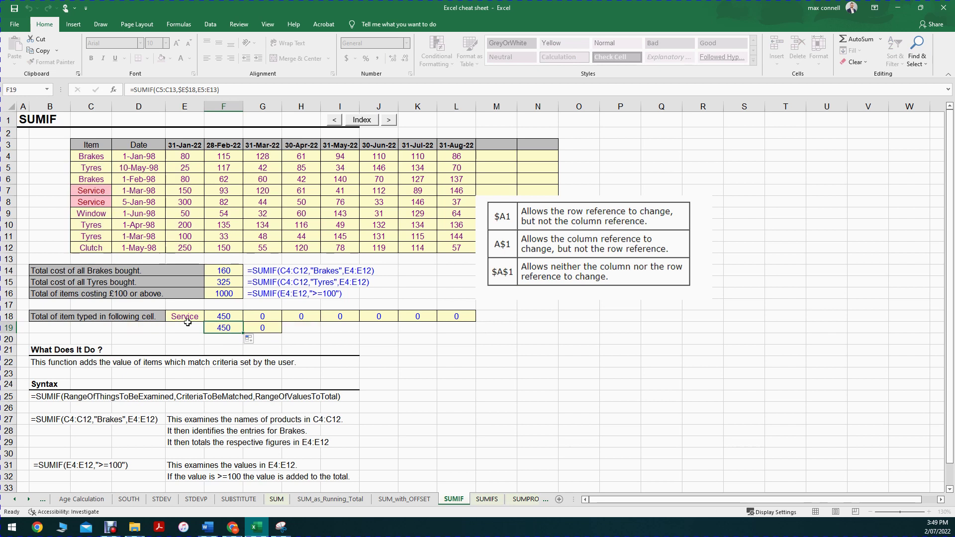
# Make the item range in the F18 SUMIF formula absolute as $C$4:$C$12.
pyautogui.doubleClick(224, 317)
pyautogui.moveTo(187, 317); pyautogui.dragTo(159, 316)
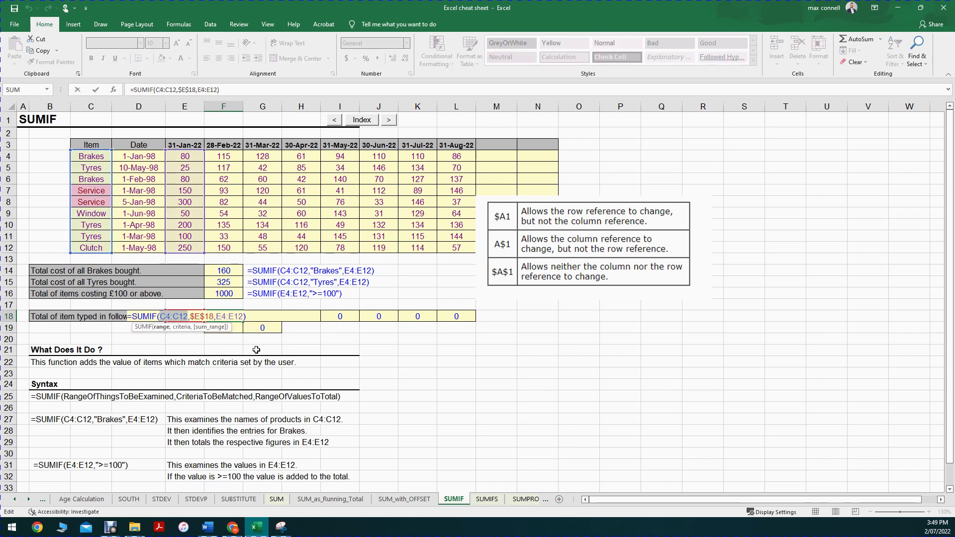
pyautogui.press('F4')
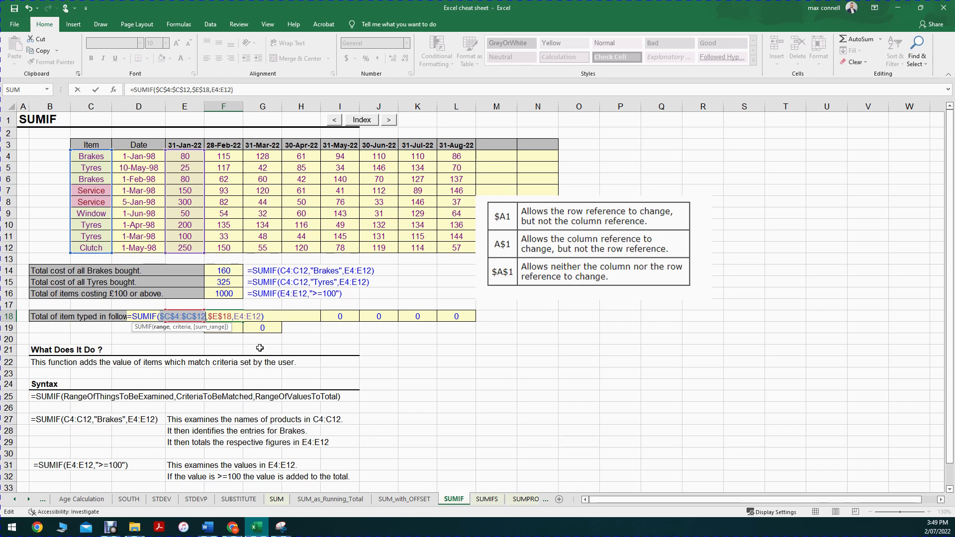
pyautogui.press('Return')
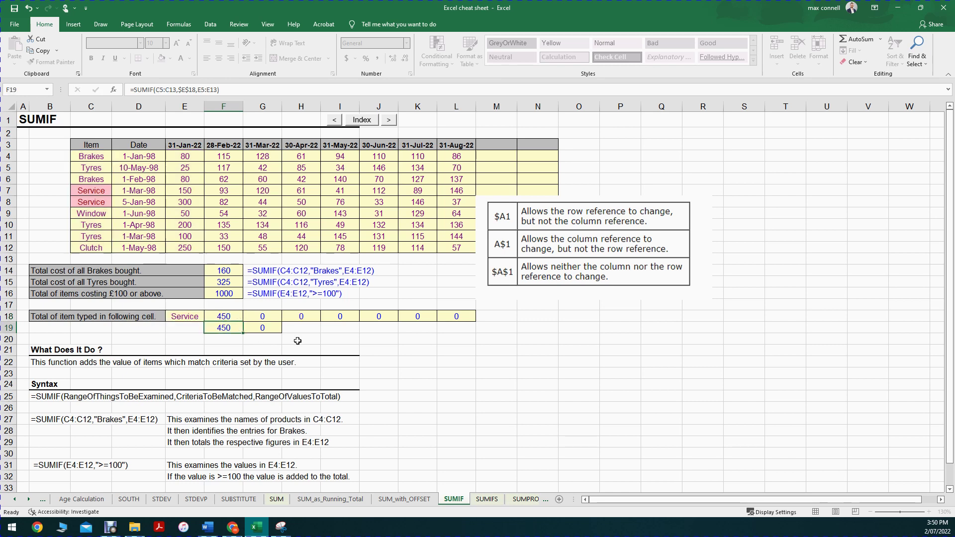
# Fill the F18 formula with the locked item range down into F19 and check its references.
pyautogui.click(227, 319)
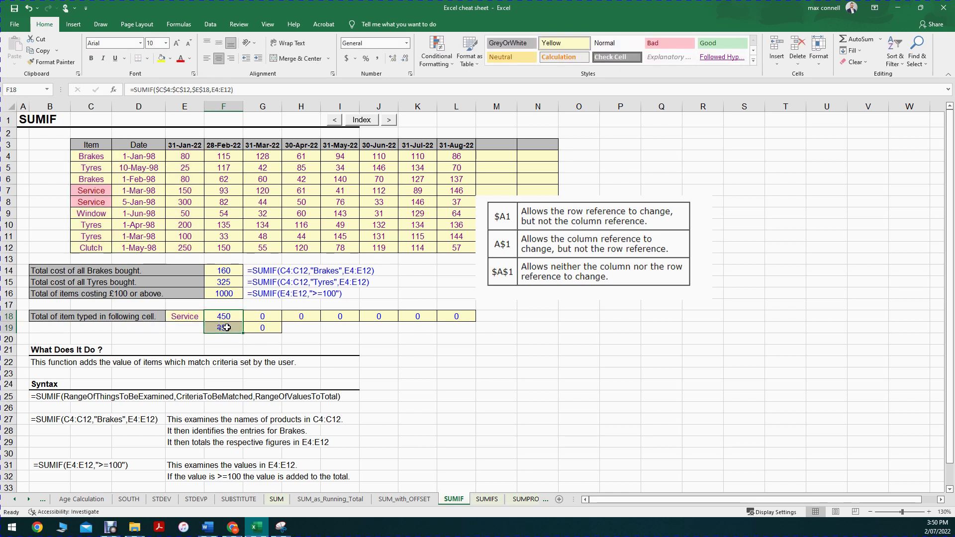
pyautogui.doubleClick(225, 327)
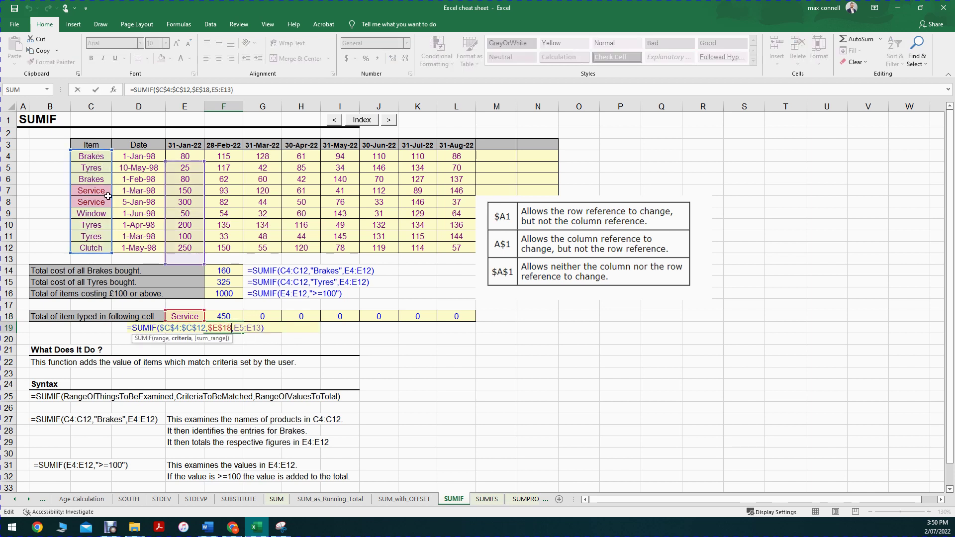
pyautogui.press('Escape')
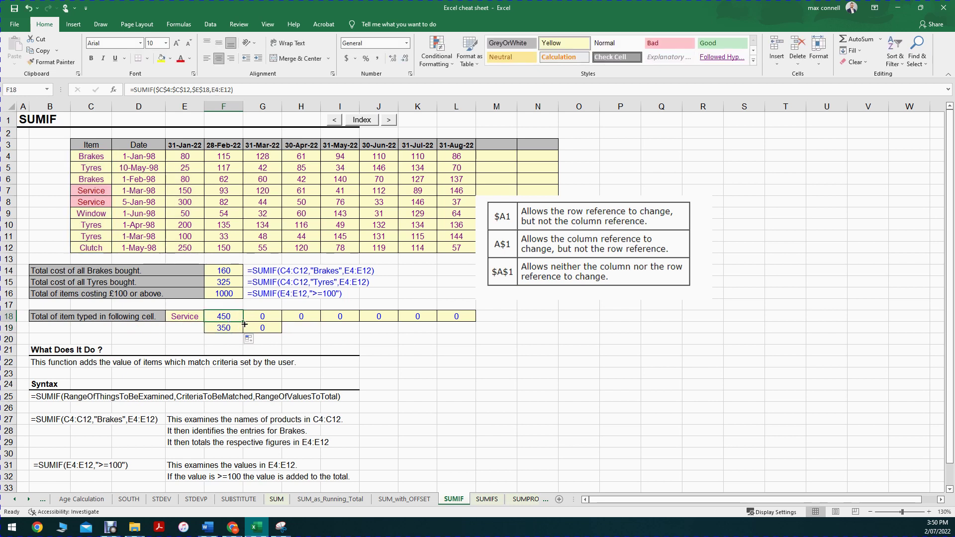
# Copy the F18 formula across into G18 and check its locked range $C$4:$C$12.
pyautogui.doubleClick(229, 317)
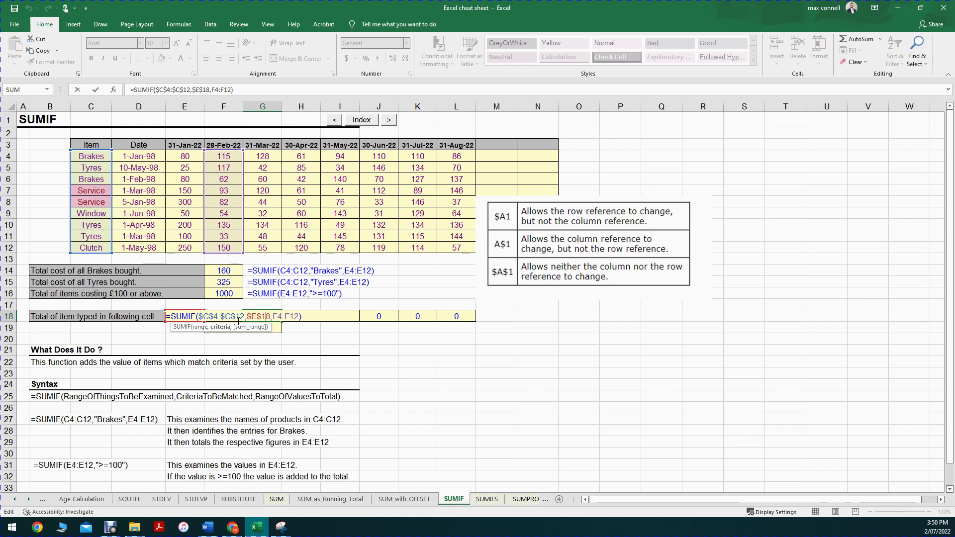
pyautogui.moveTo(231, 316); pyautogui.dragTo(200, 317)
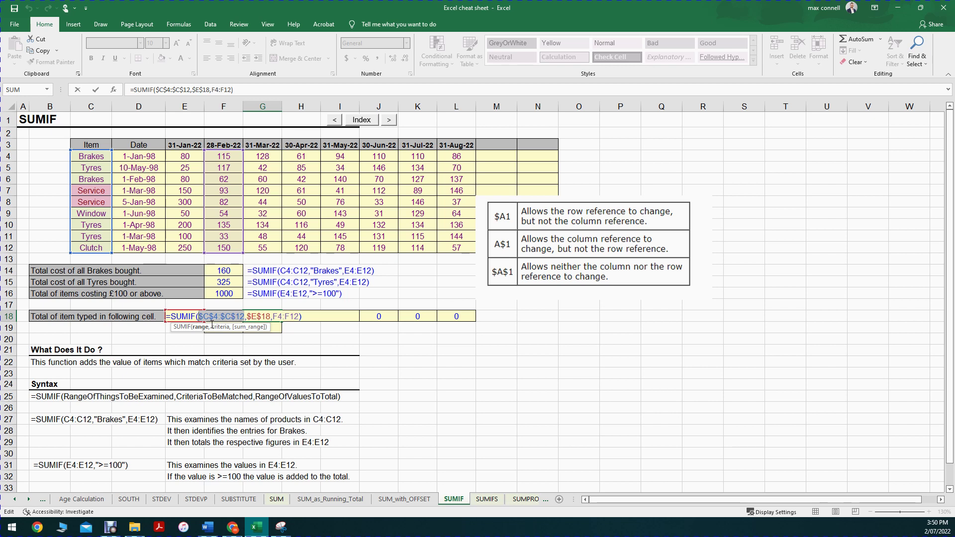
pyautogui.press('Escape')
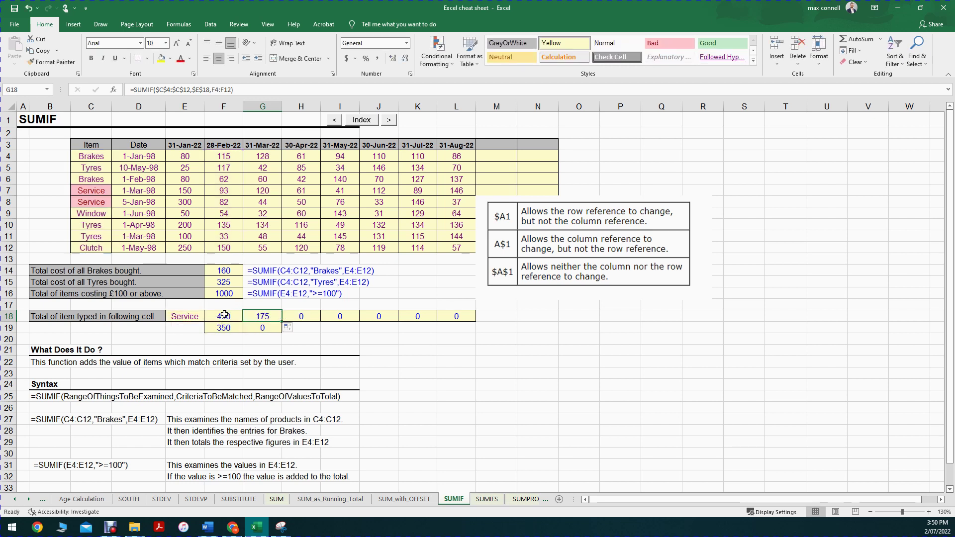
# Examine the range, criteria and sum range arguments of the F18 SUMIF formula one by one.
pyautogui.doubleClick(224, 315)
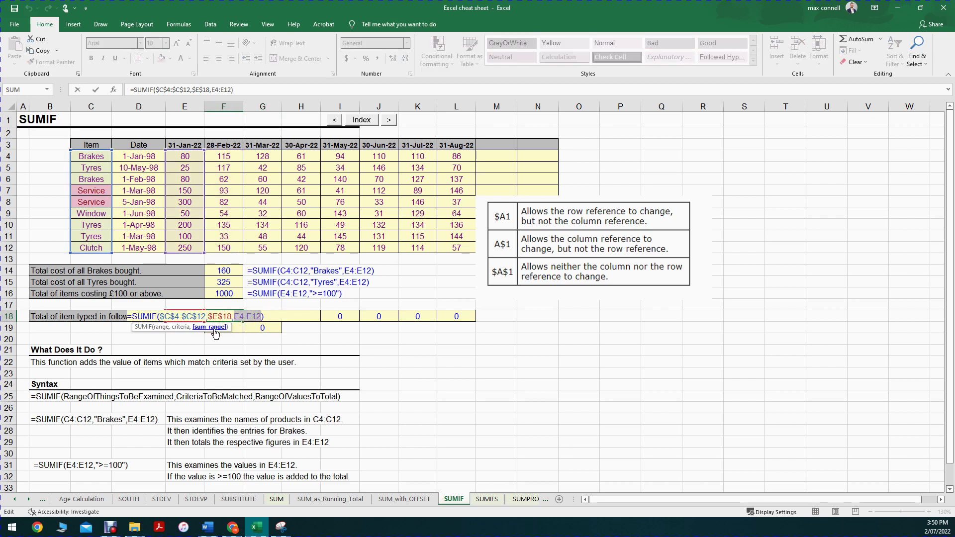
pyautogui.click(162, 327)
pyautogui.click(188, 330)
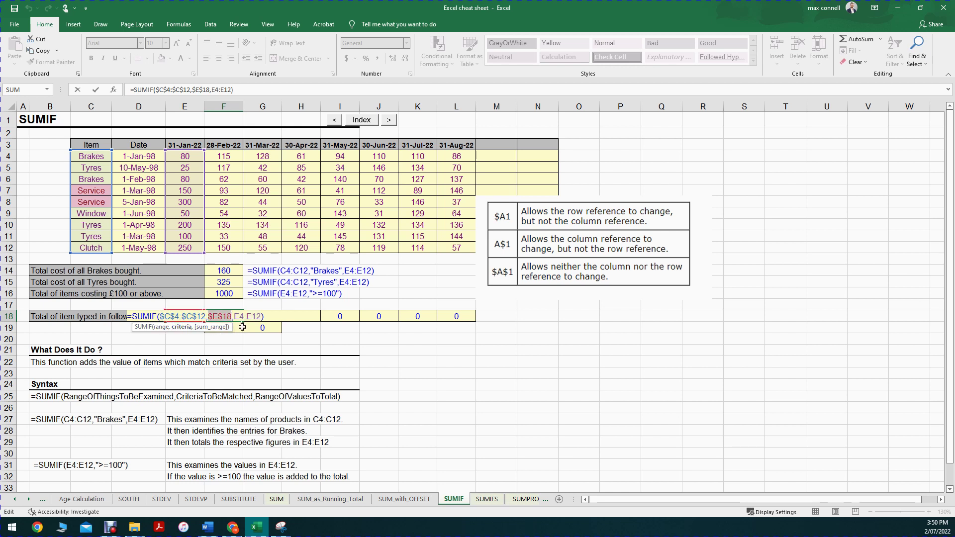
pyautogui.click(211, 327)
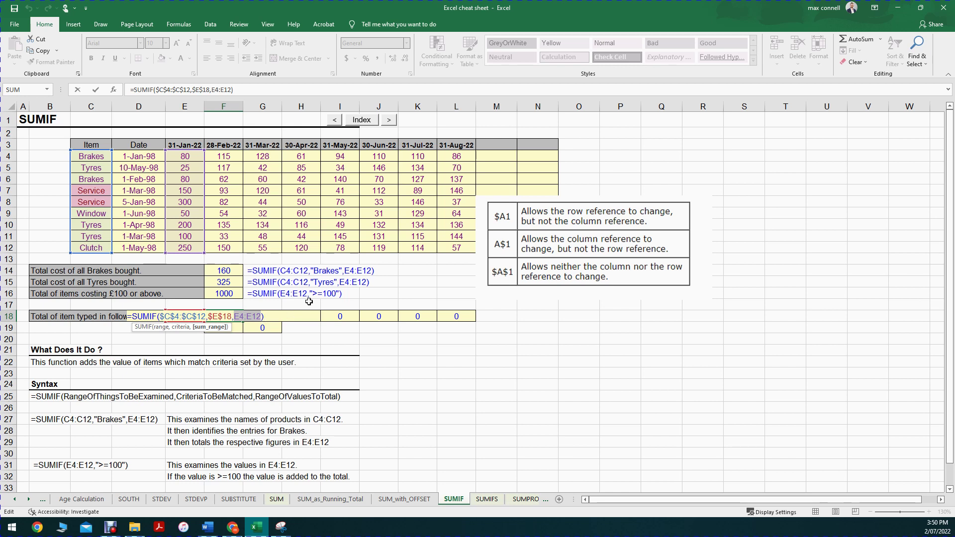
pyautogui.hotkey('ctrl', 'Return')
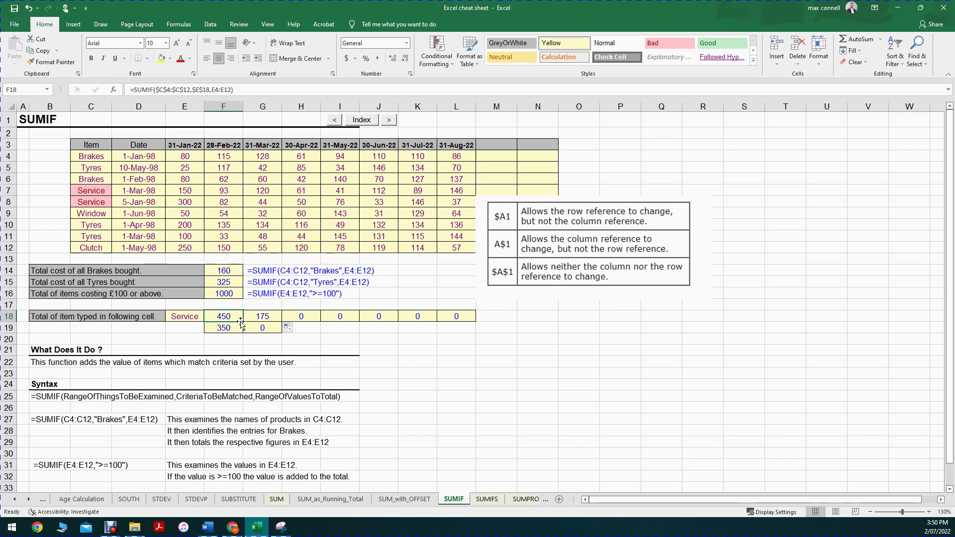
# Lock only the rows of the sum range in the F18 SUMIF formula as E$4:E$12.
pyautogui.doubleClick(238, 319)
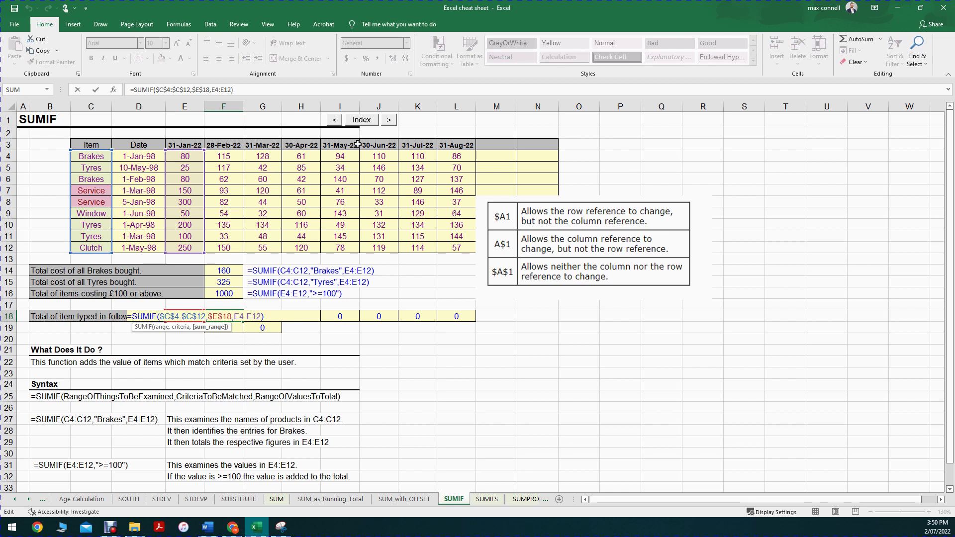
pyautogui.moveTo(260, 316); pyautogui.dragTo(233, 316)
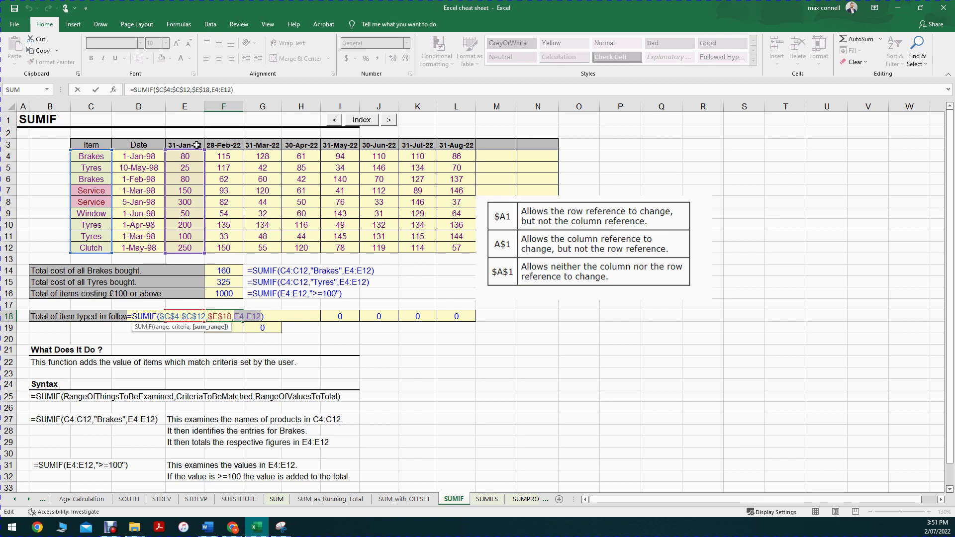
pyautogui.moveTo(203, 178)
pyautogui.mouseDown()
pyautogui.moveTo(204, 265)
pyautogui.moveTo(195, 170)
pyautogui.moveTo(199, 179)
pyautogui.mouseUp()
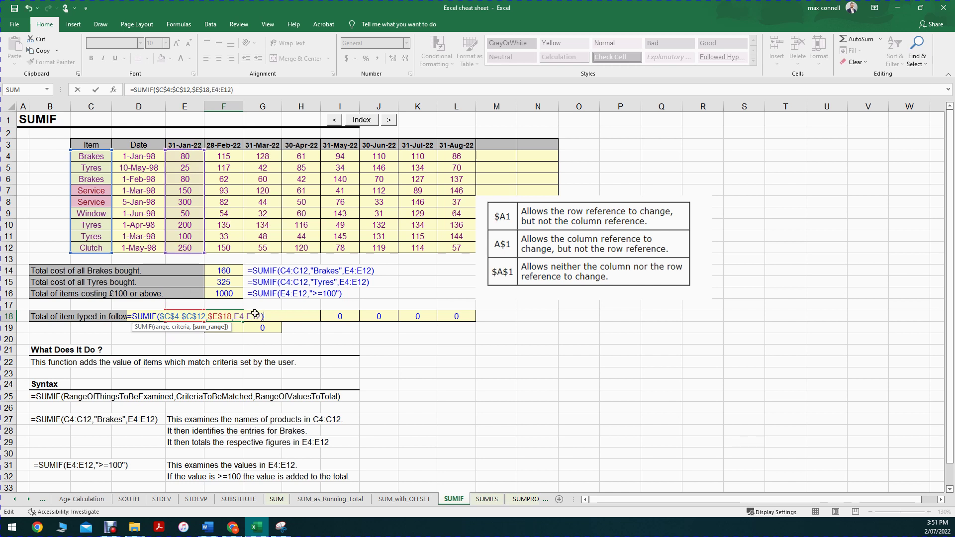
pyautogui.moveTo(241, 317); pyautogui.dragTo(234, 317)
pyautogui.press('F4')
pyautogui.press('F4')
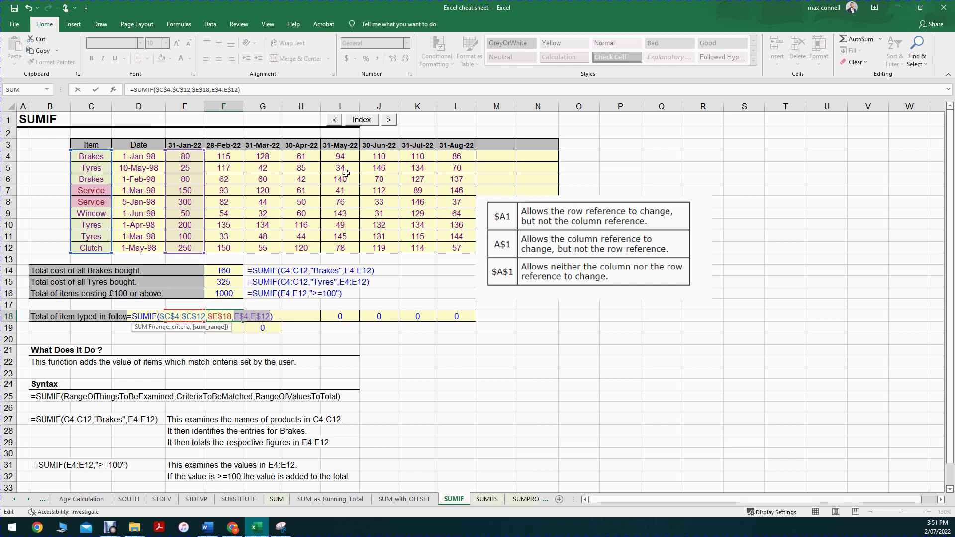
pyautogui.hotkey('ctrl', 'Return')
pyautogui.press('Return')
# Copy the F18 SUMIF formula across row 18 through L18.
pyautogui.press('Up')
pyautogui.hotkey('ctrl', 'c')
pyautogui.hotkey('shift', 'Right')
pyautogui.hotkey('shift', 'Right')
pyautogui.hotkey('shift', 'Right')
pyautogui.hotkey('shift', 'Right')
pyautogui.hotkey('shift', 'Right')
pyautogui.hotkey('ctrl', 'v')
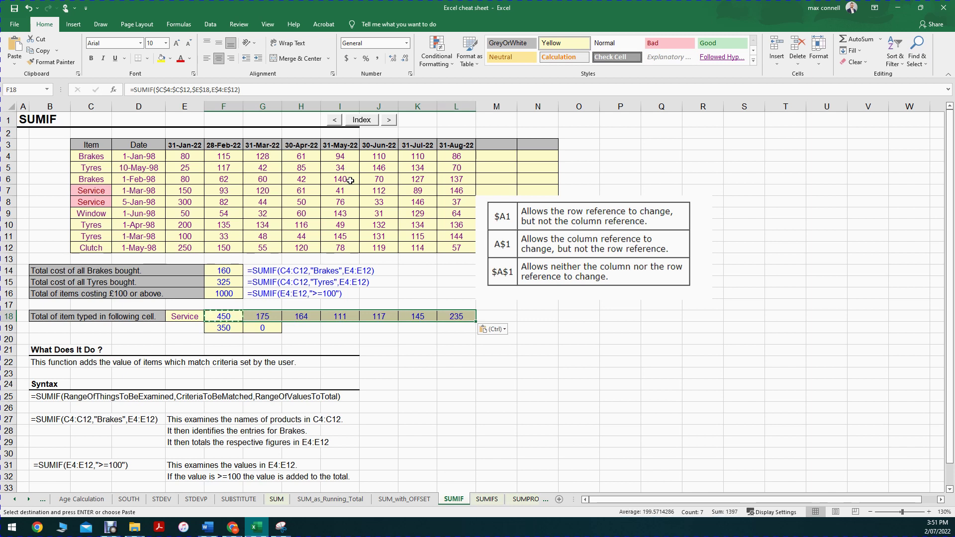
# Check the sum range and locked references in the copied SUMIF formulas from H18 to L18.
pyautogui.doubleClick(319, 316)
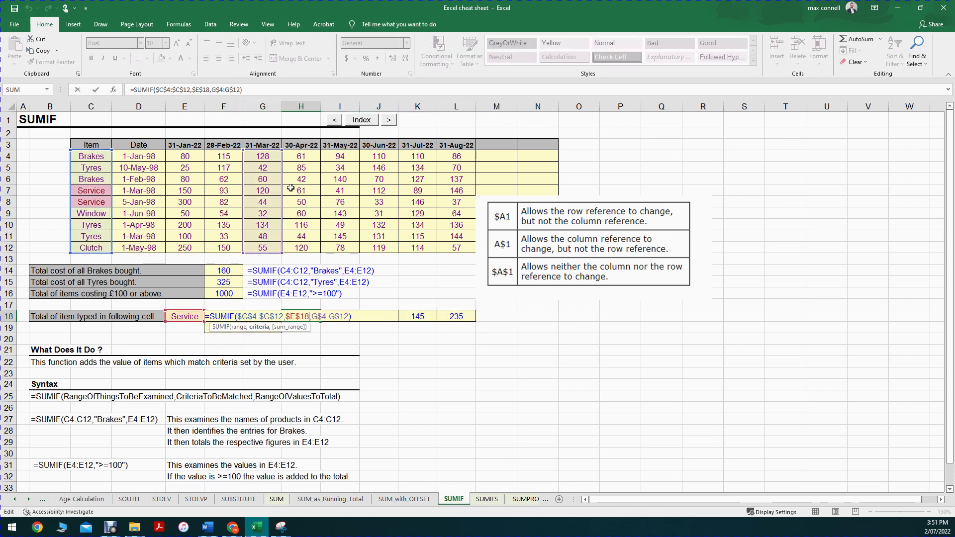
pyautogui.press('Escape')
pyautogui.doubleClick(343, 315)
pyautogui.press('Escape')
pyautogui.doubleClick(383, 317)
pyautogui.doubleClick(383, 316)
pyautogui.press('Escape')
pyautogui.doubleClick(418, 317)
pyautogui.press('Escape')
pyautogui.doubleClick(458, 317)
pyautogui.press('Escape')
# Set the criterion in E18 to Window and compare the row 18 totals with the Window row's monthly values.
pyautogui.click(189, 316)
pyautogui.write('Window')
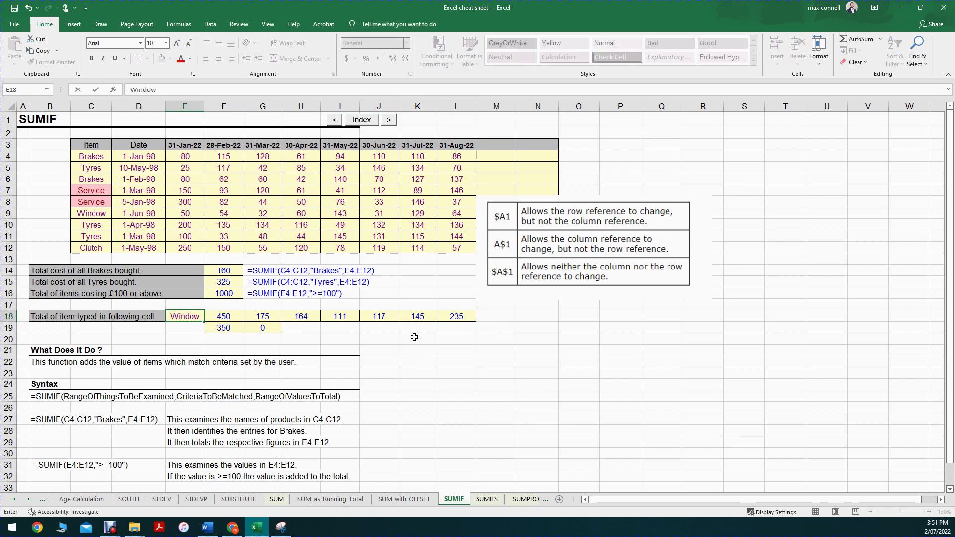
pyautogui.press('Return')
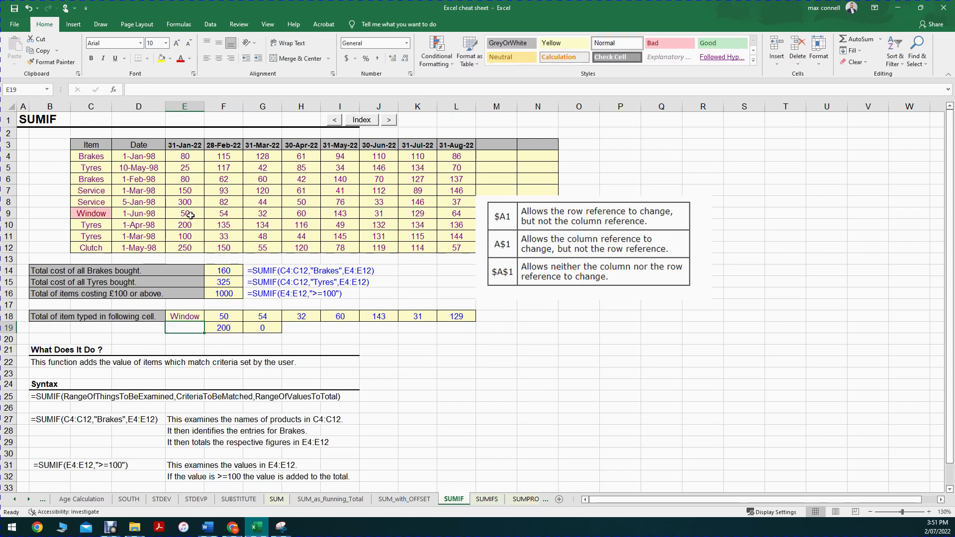
pyautogui.moveTo(184, 212); pyautogui.dragTo(404, 216)
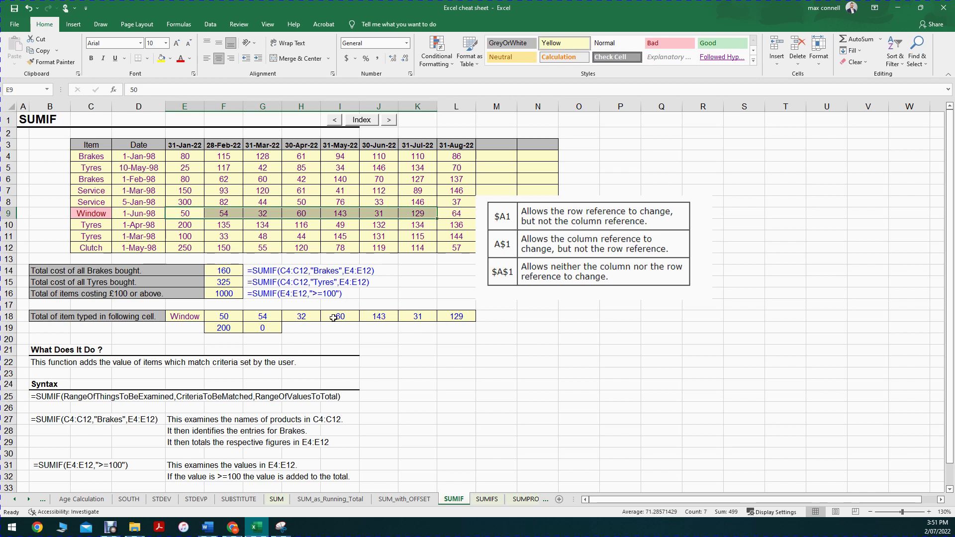
pyautogui.click(497, 372)
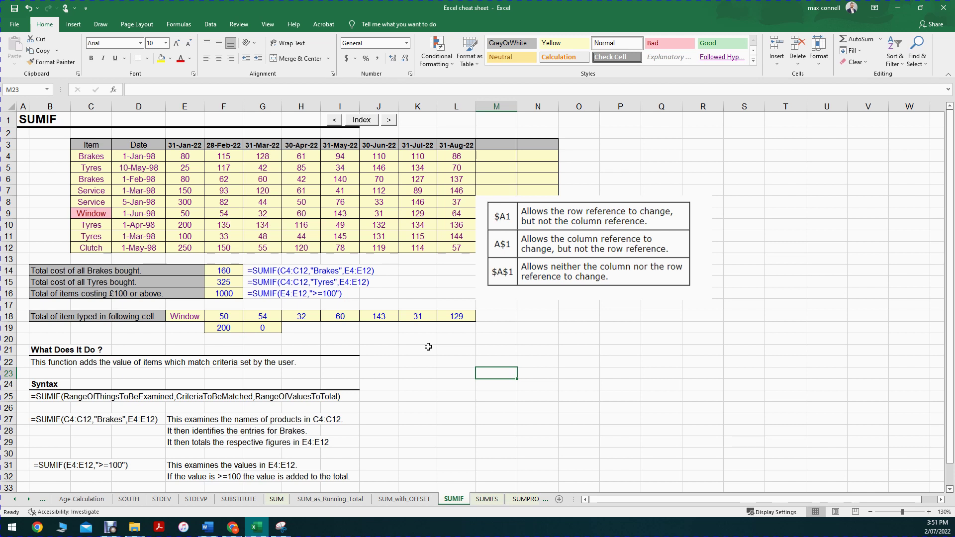
# View the SUMIFS sheet and go back to the SUMIF sheet.
pyautogui.click(490, 499)
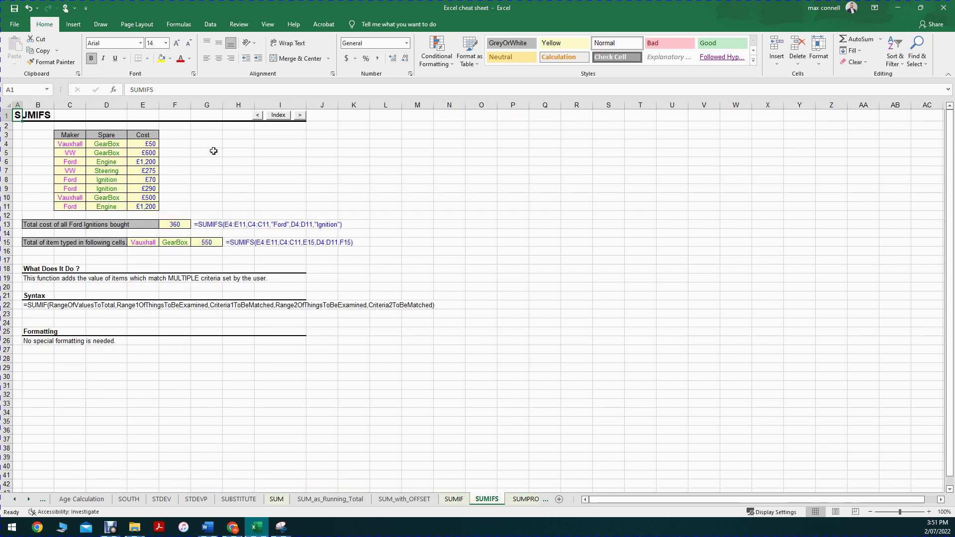
pyautogui.click(454, 499)
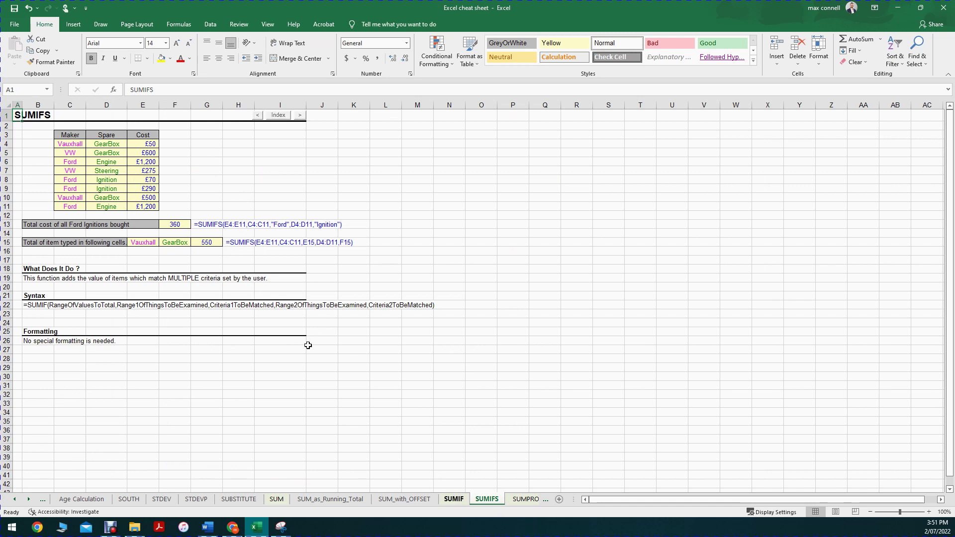